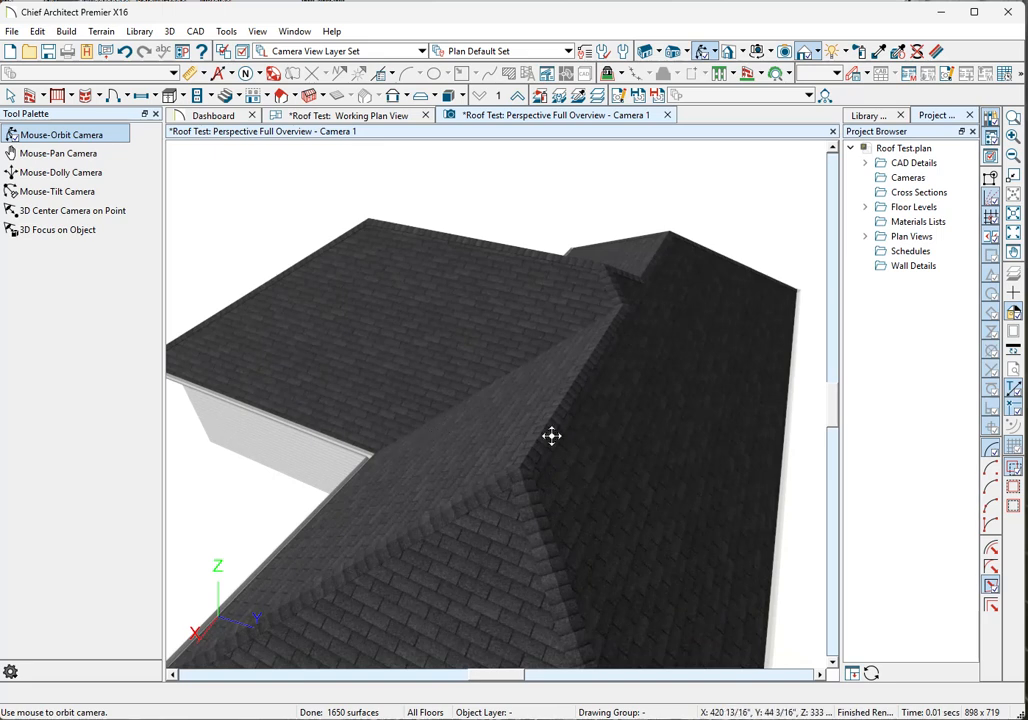
Step: Copy the ridge top height of the lower cross wing's roof plane next to the projecting wing, leaving its specification unchanged
{"action": "left_click_drag", "start_coordinate": [453, 231], "coordinate": [319, 319]}
{"action": "left_click_drag", "start_coordinate": [503, 408], "coordinate": [16, 282]}
{"action": "scroll", "coordinate": [268, 269], "scroll_direction": "down", "scroll_amount": 3}
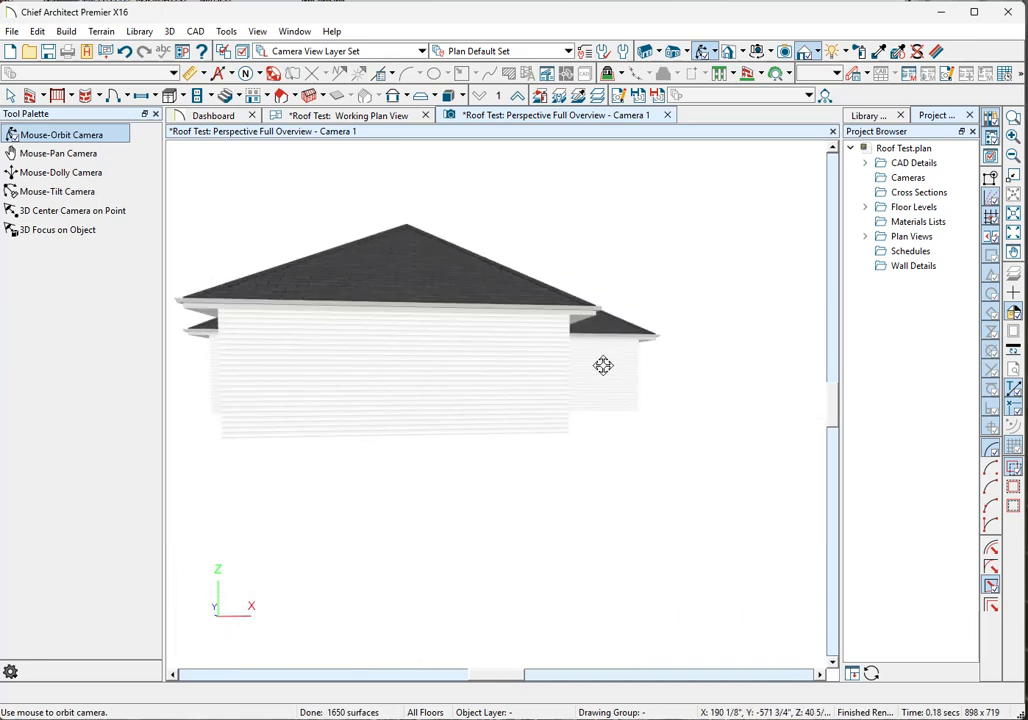
{"action": "left_click_drag", "start_coordinate": [602, 365], "coordinate": [574, 459]}
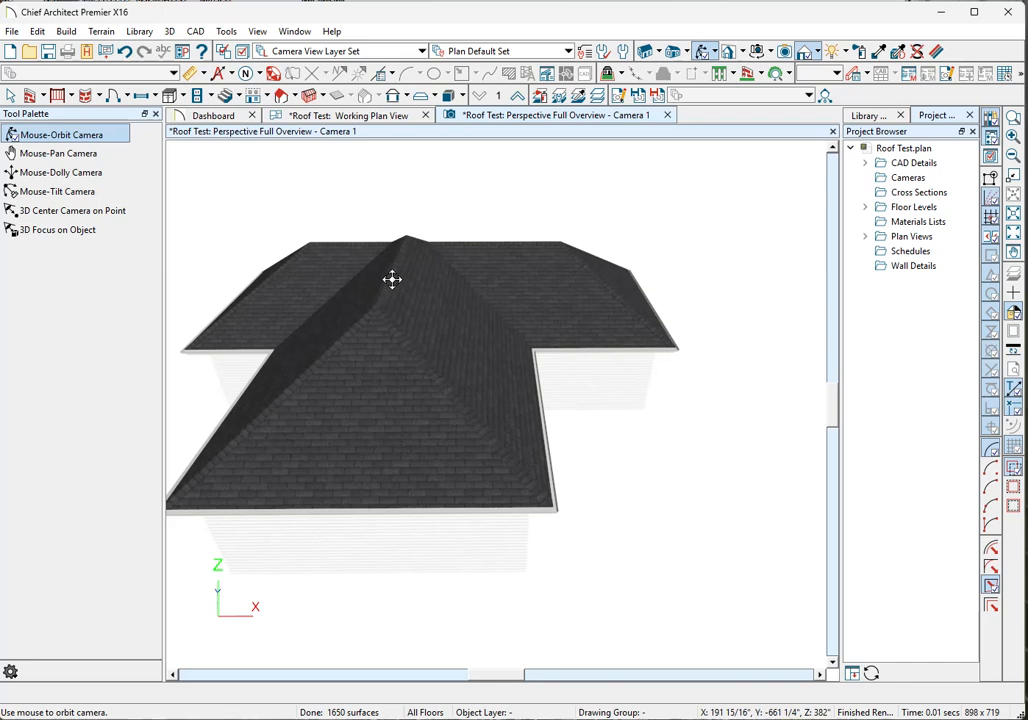
{"action": "left_click_drag", "start_coordinate": [406, 285], "coordinate": [291, 298]}
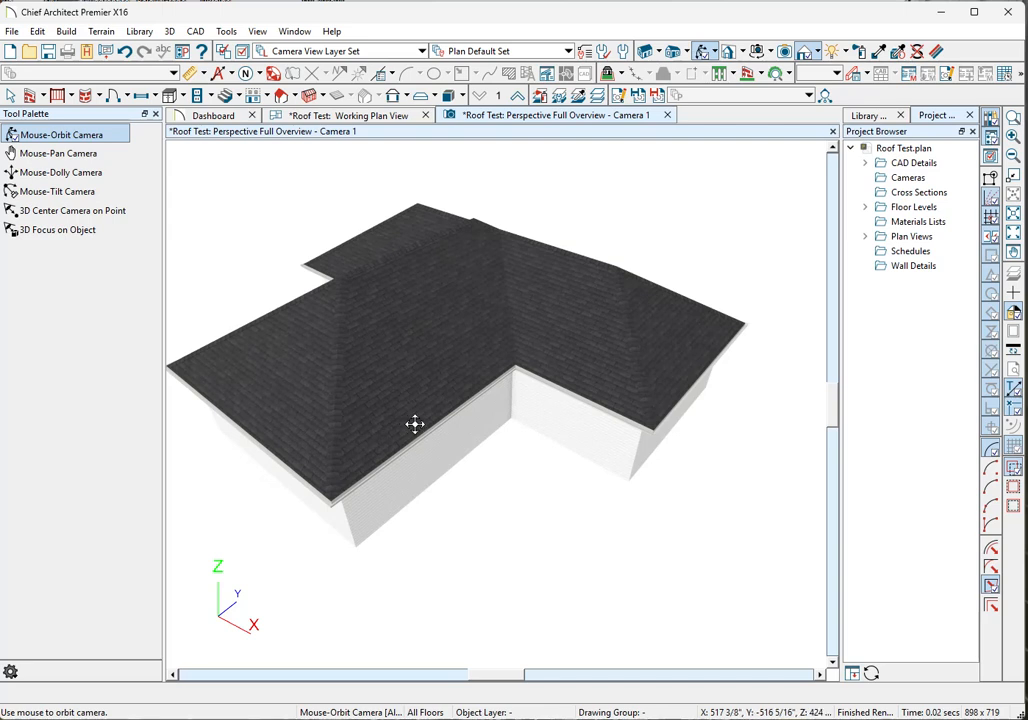
{"action": "key", "text": "space"}
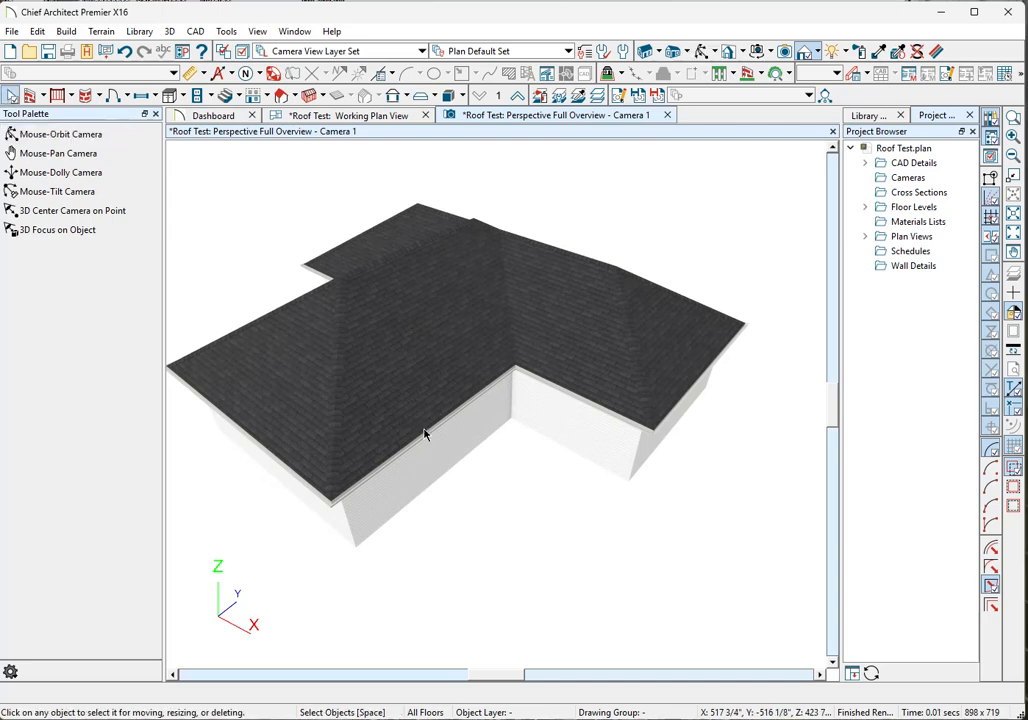
{"action": "left_click", "coordinate": [560, 326]}
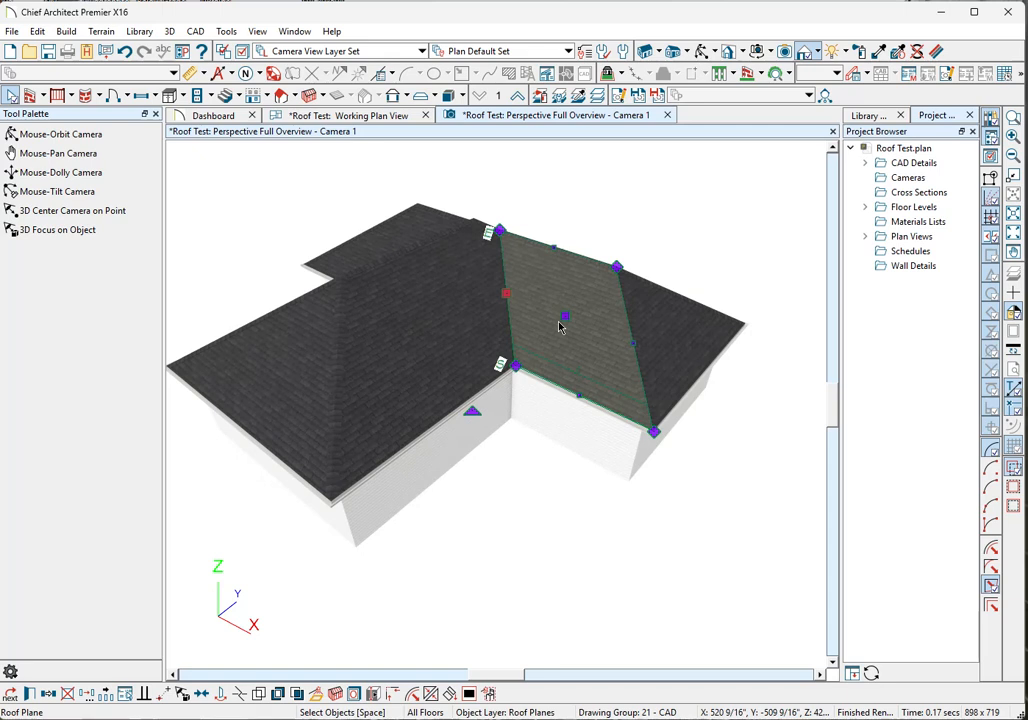
{"action": "right_click", "coordinate": [560, 326]}
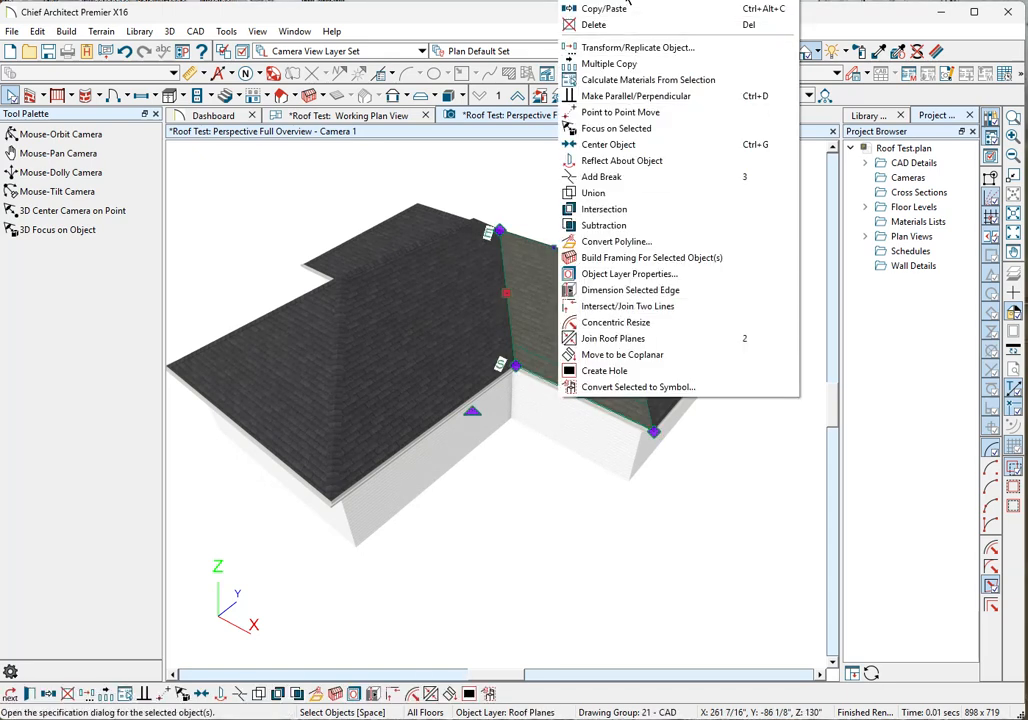
{"action": "left_click", "coordinate": [628, 3]}
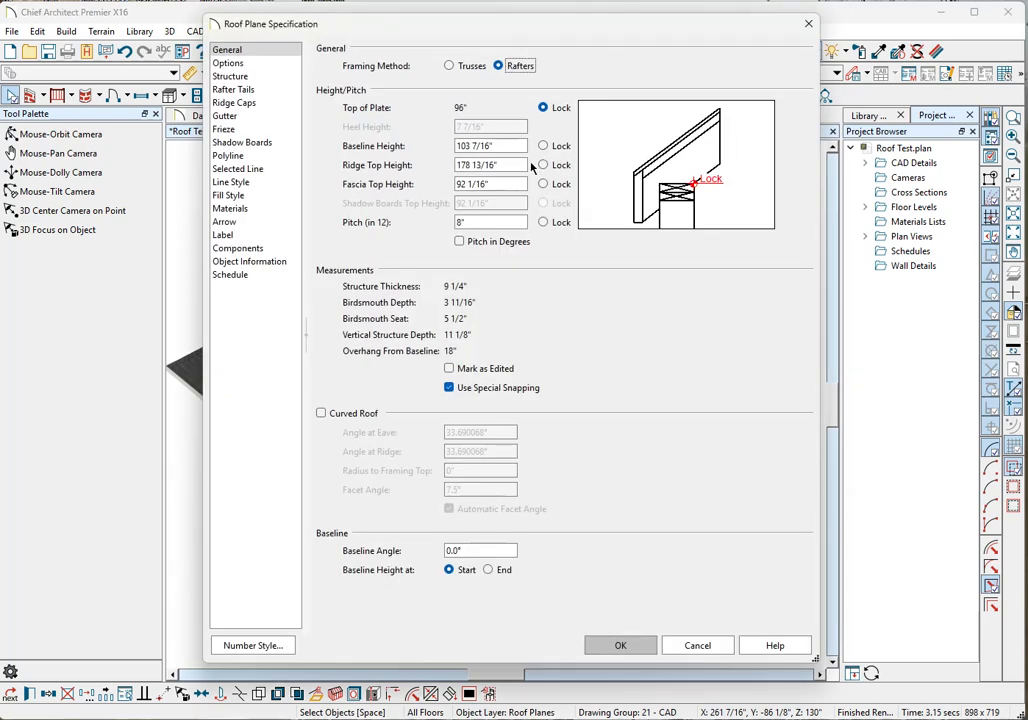
{"action": "left_click_drag", "start_coordinate": [511, 164], "coordinate": [396, 171]}
{"action": "key", "text": "ctrl+c"}
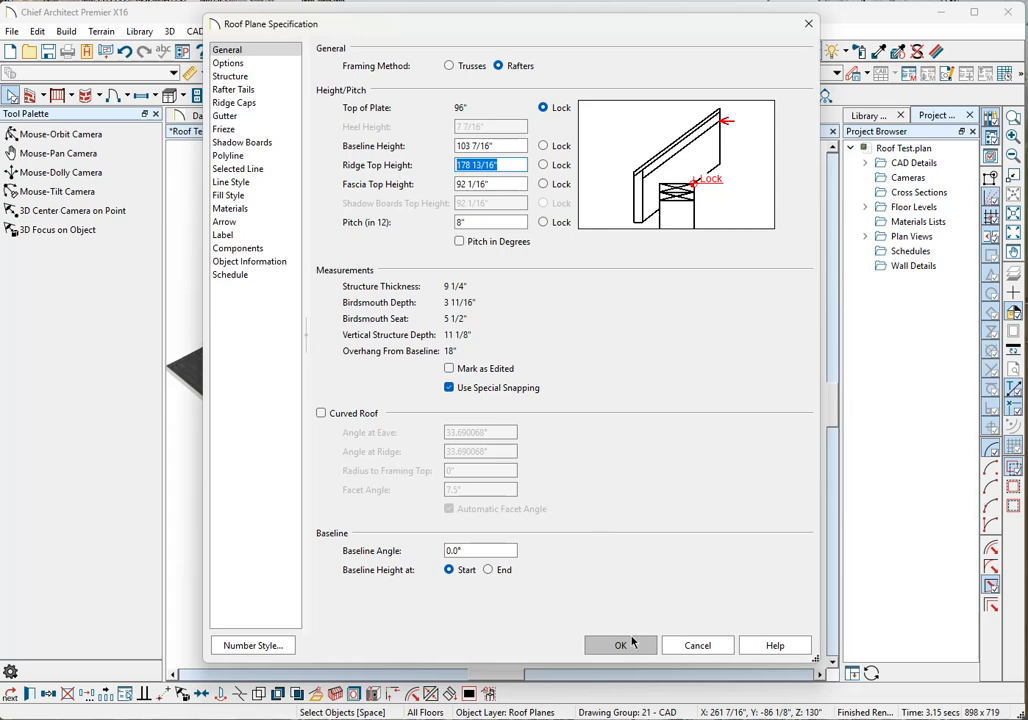
{"action": "left_click", "coordinate": [696, 646]}
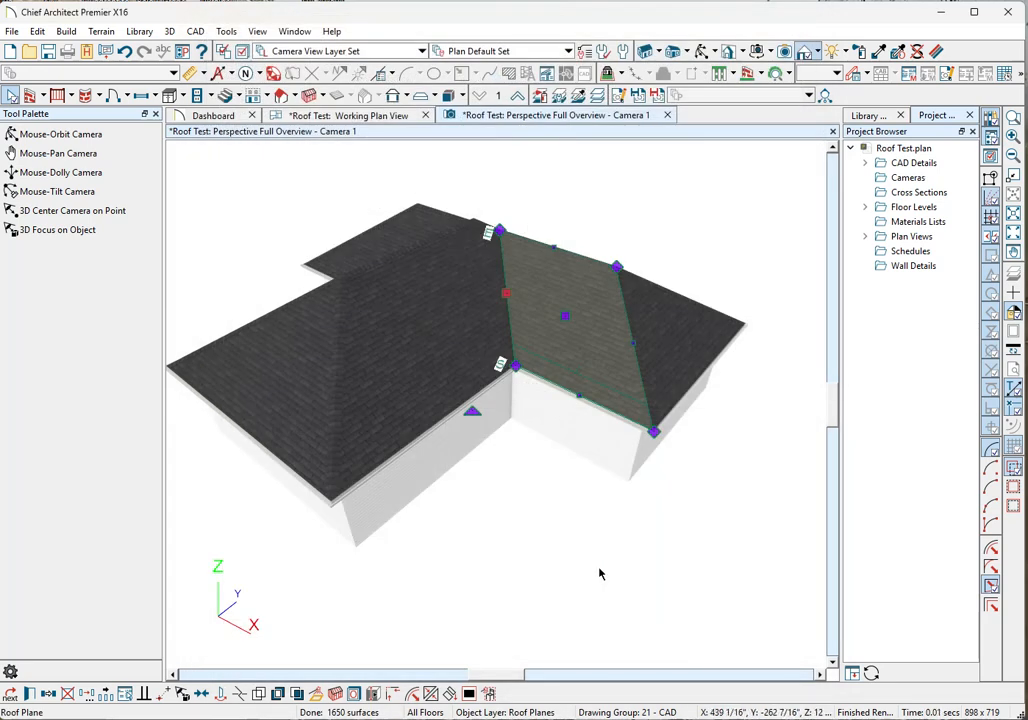
Step: Lock the fascia top height of the projecting wing's near side slope, set its ridge top height to 178 13/16", and turn off Auto Rebuild Roofs
{"action": "left_click", "coordinate": [417, 372]}
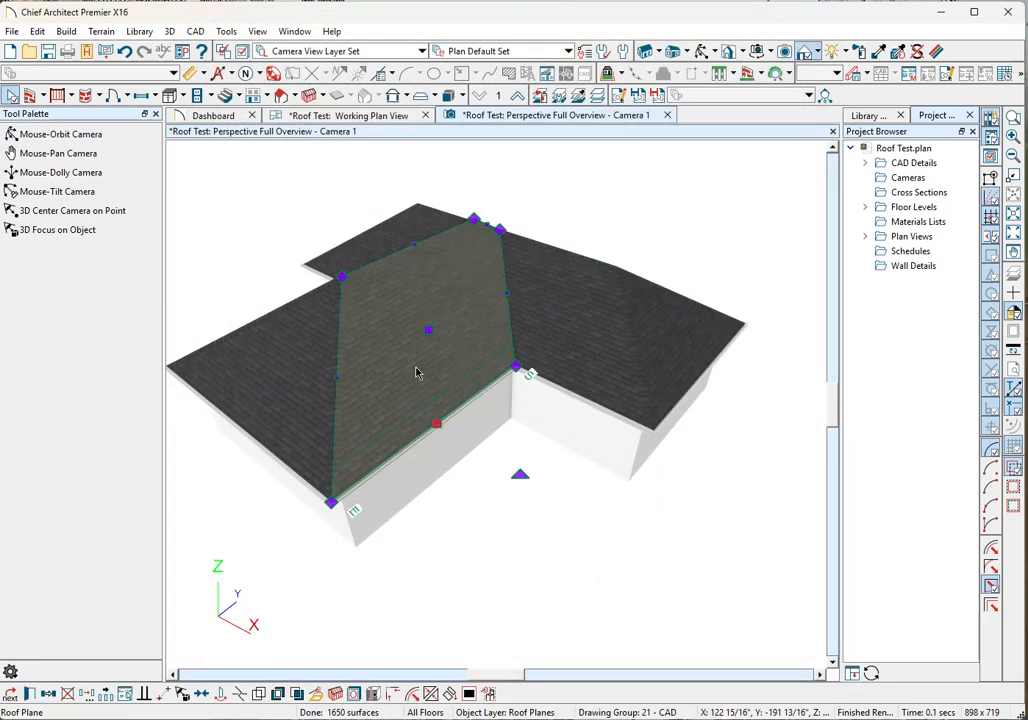
{"action": "double_click", "coordinate": [402, 369]}
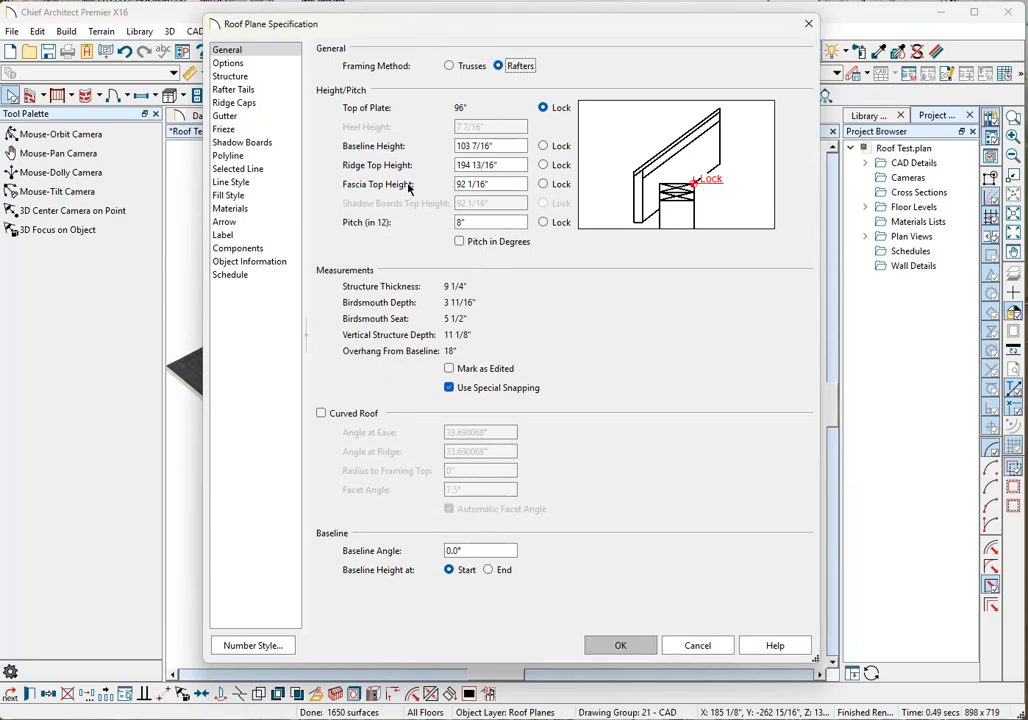
{"action": "left_click", "coordinate": [543, 184]}
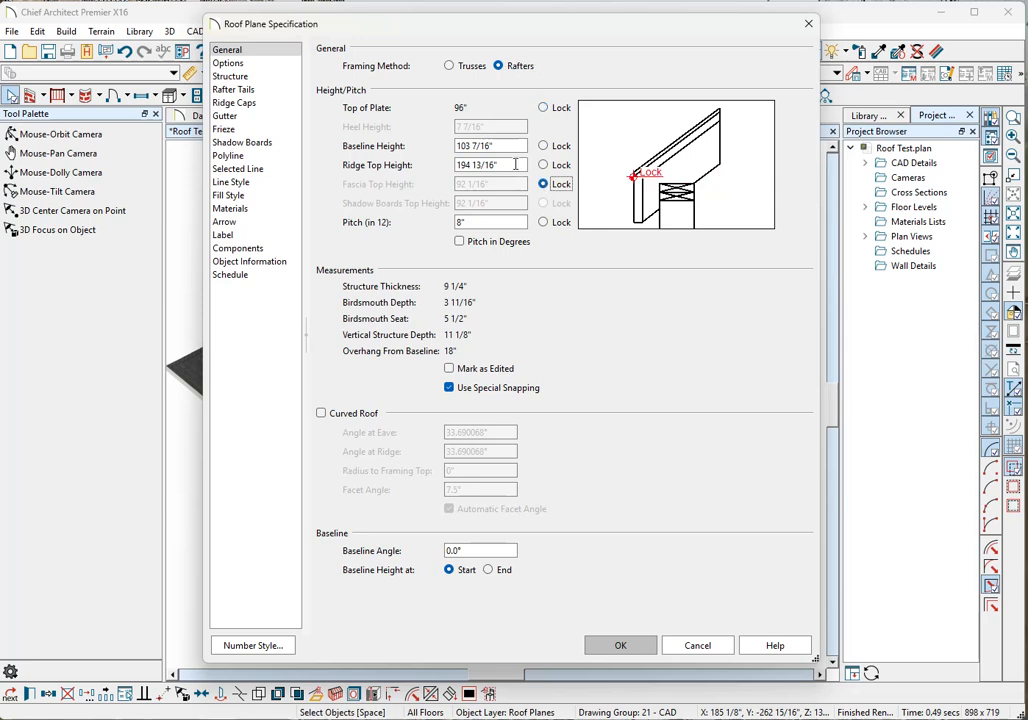
{"action": "left_click_drag", "start_coordinate": [516, 164], "coordinate": [370, 168]}
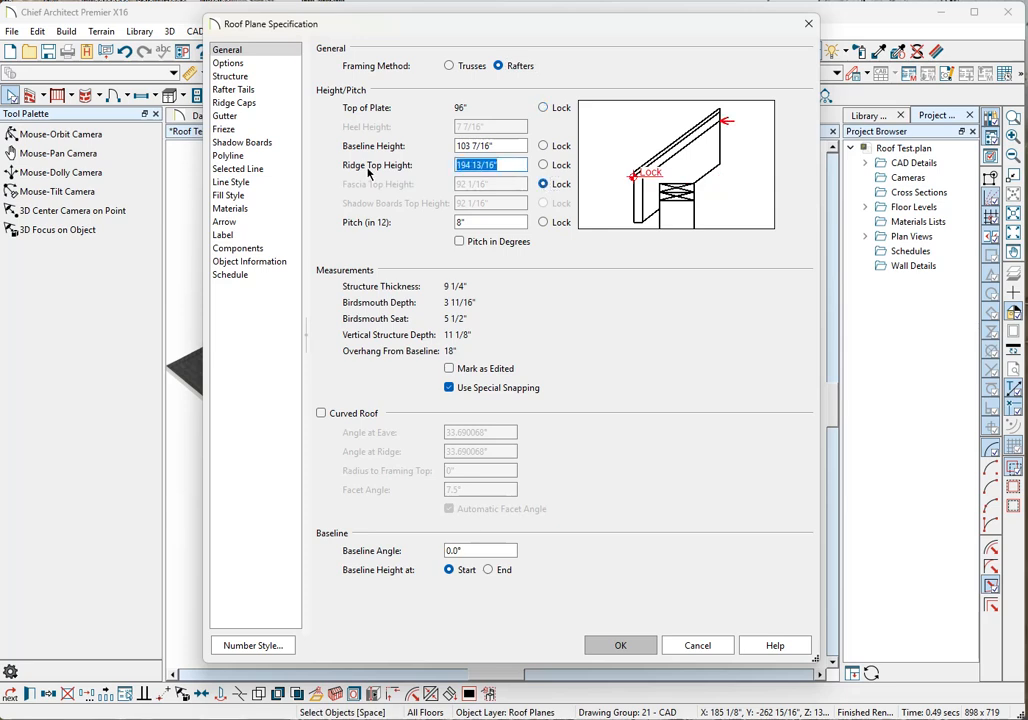
{"action": "key", "text": "ctrl+v"}
{"action": "left_click", "coordinate": [484, 552]}
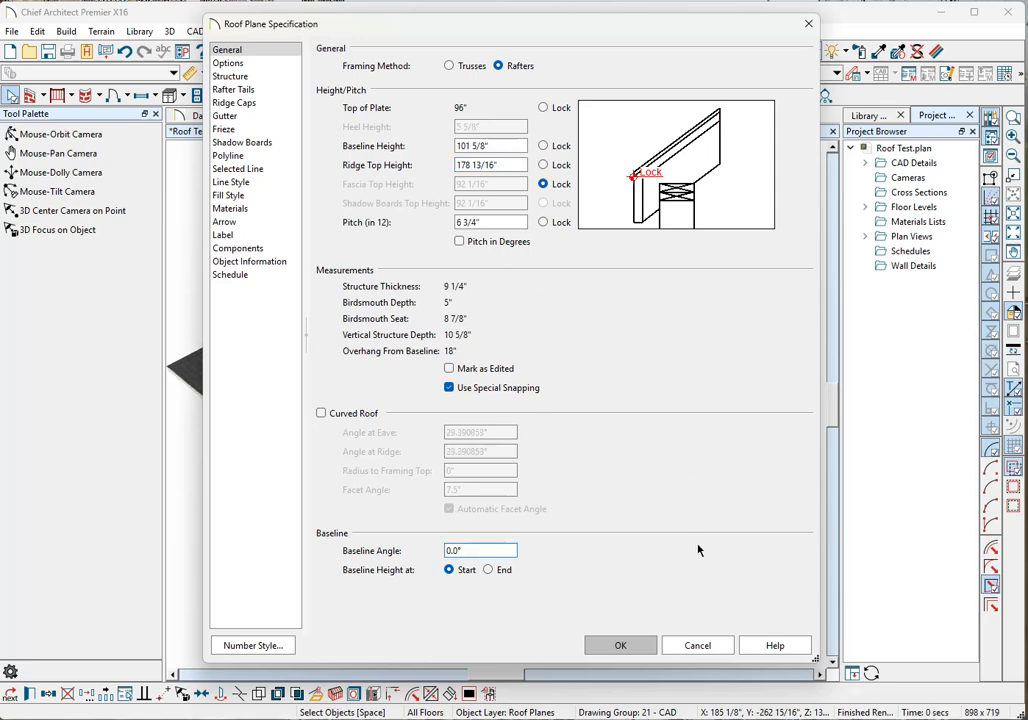
{"action": "left_click", "coordinate": [620, 645]}
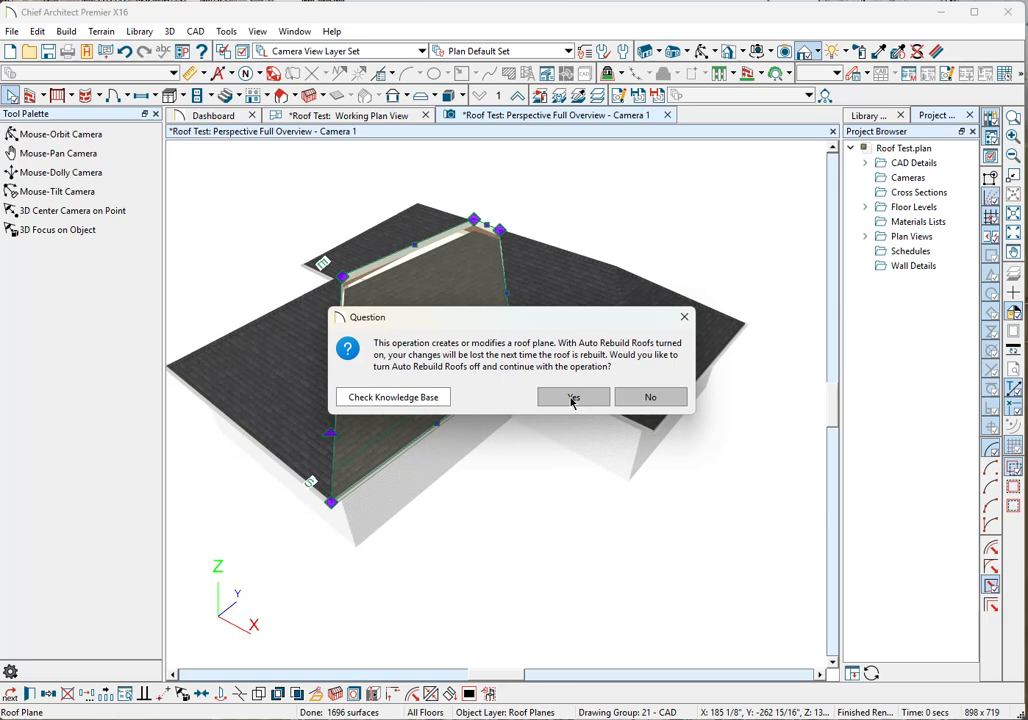
{"action": "left_click", "coordinate": [572, 400]}
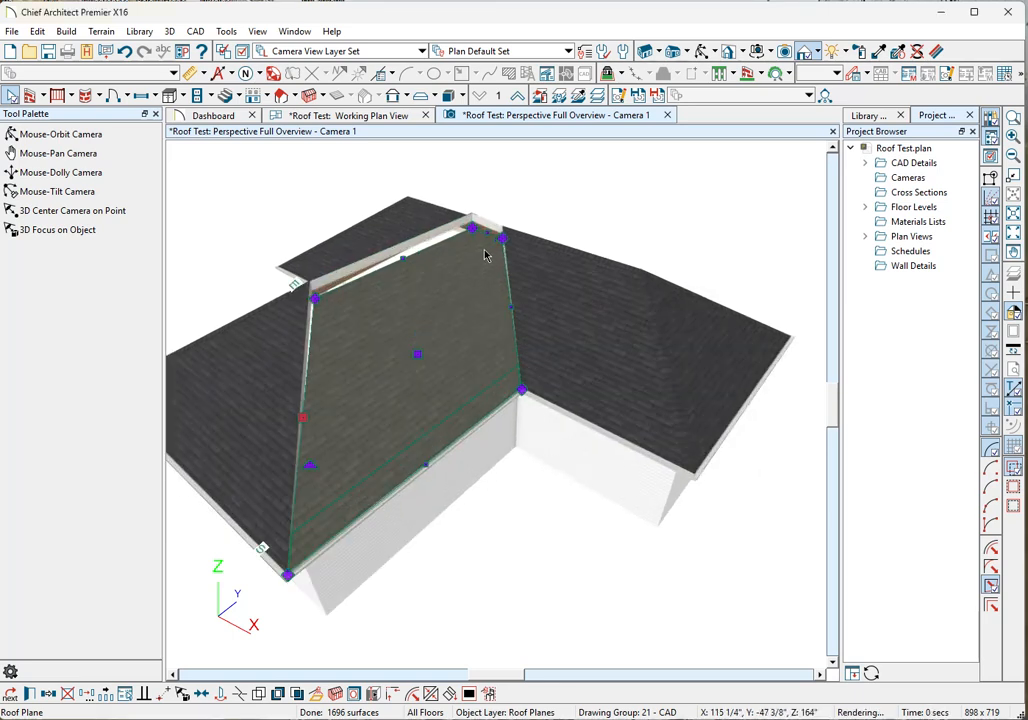
Step: Lock the fascia top height of the projecting wing's opposite side slope and set its ridge top height to 178 13/16"
{"action": "left_click", "coordinate": [704, 51]}
{"action": "left_click_drag", "start_coordinate": [595, 167], "coordinate": [422, 289]}
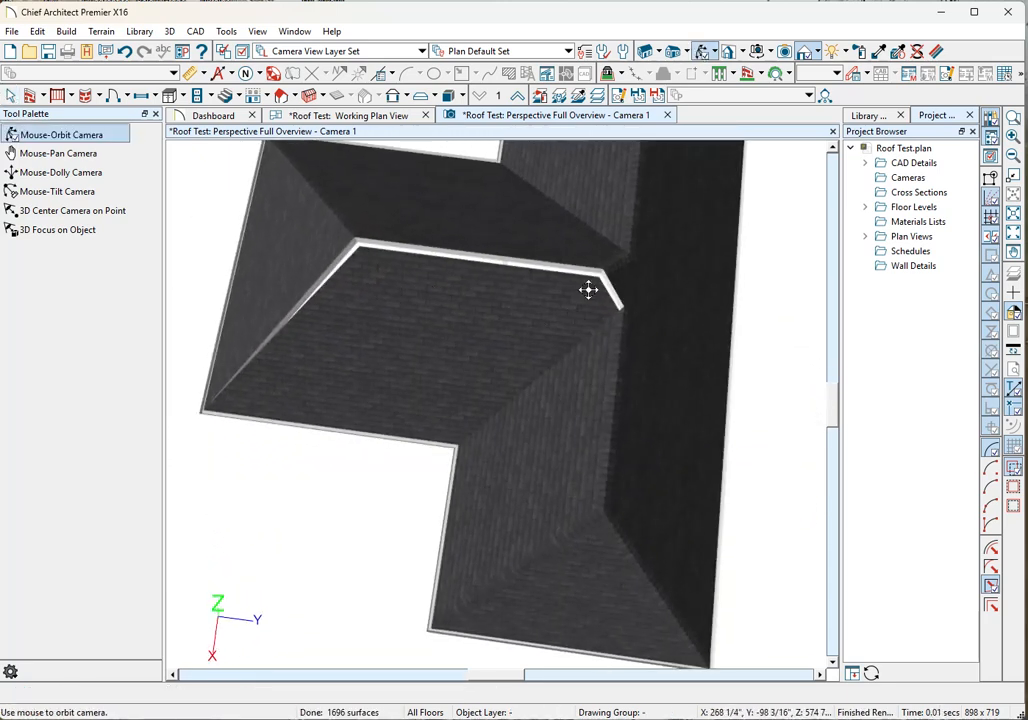
{"action": "left_click_drag", "start_coordinate": [397, 243], "coordinate": [679, 287]}
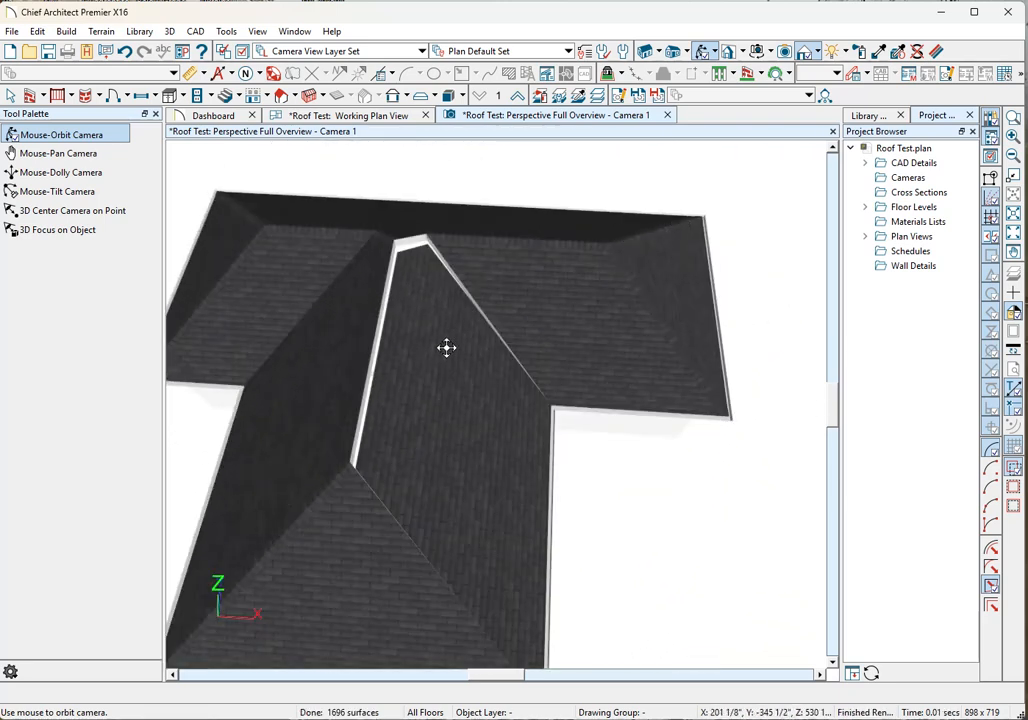
{"action": "key", "text": "space"}
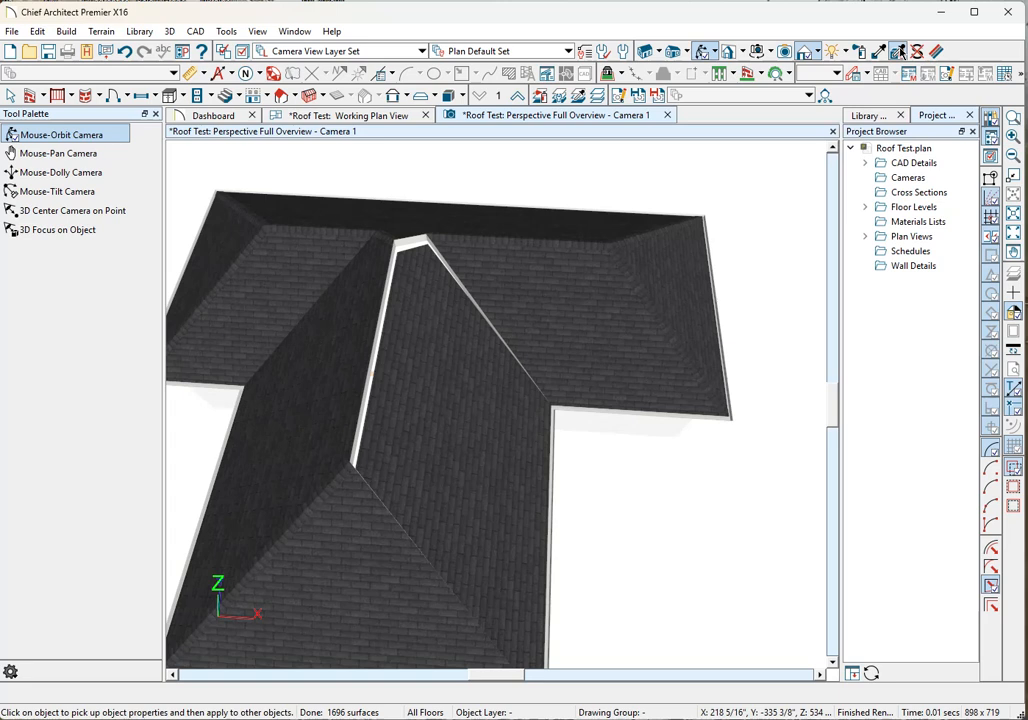
{"action": "double_click", "coordinate": [321, 401]}
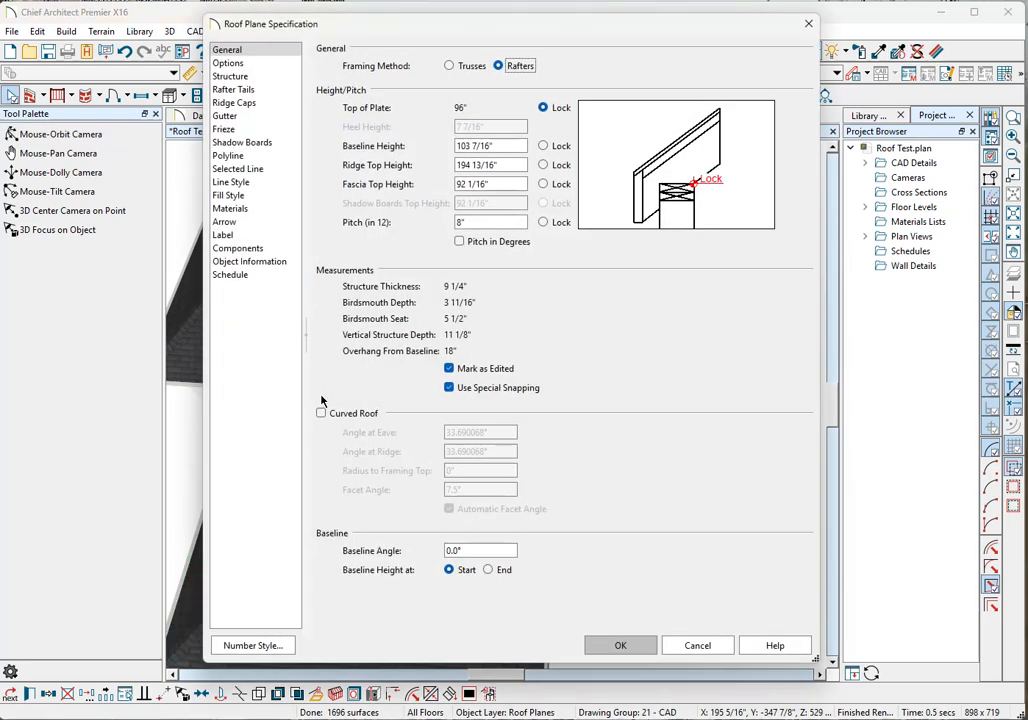
{"action": "left_click", "coordinate": [542, 185]}
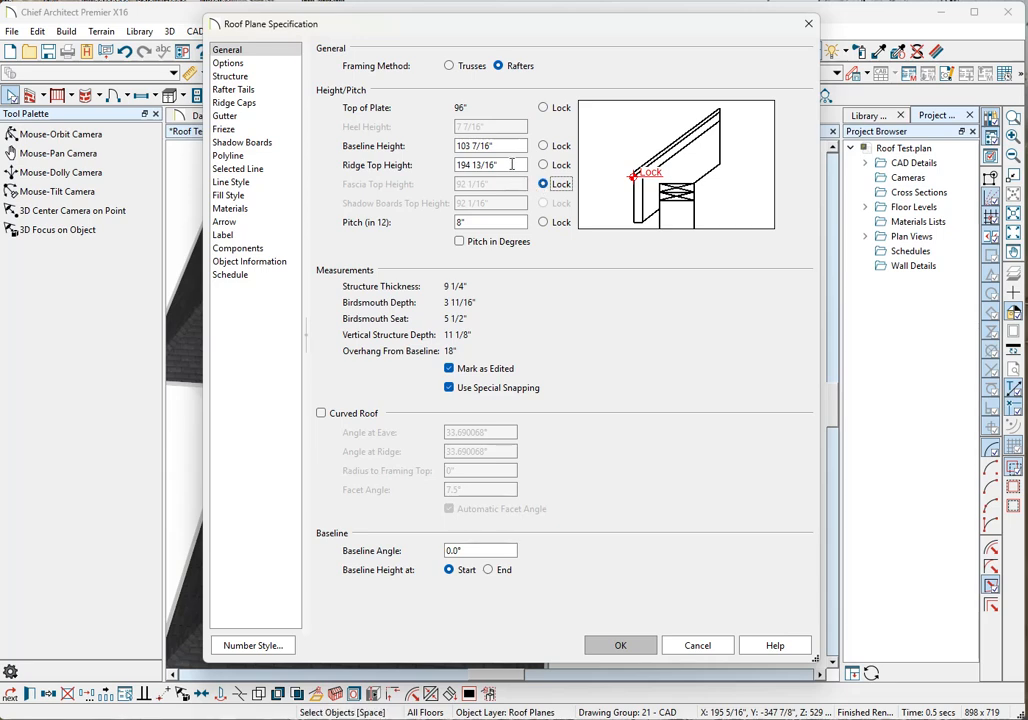
{"action": "left_click_drag", "start_coordinate": [511, 164], "coordinate": [412, 131]}
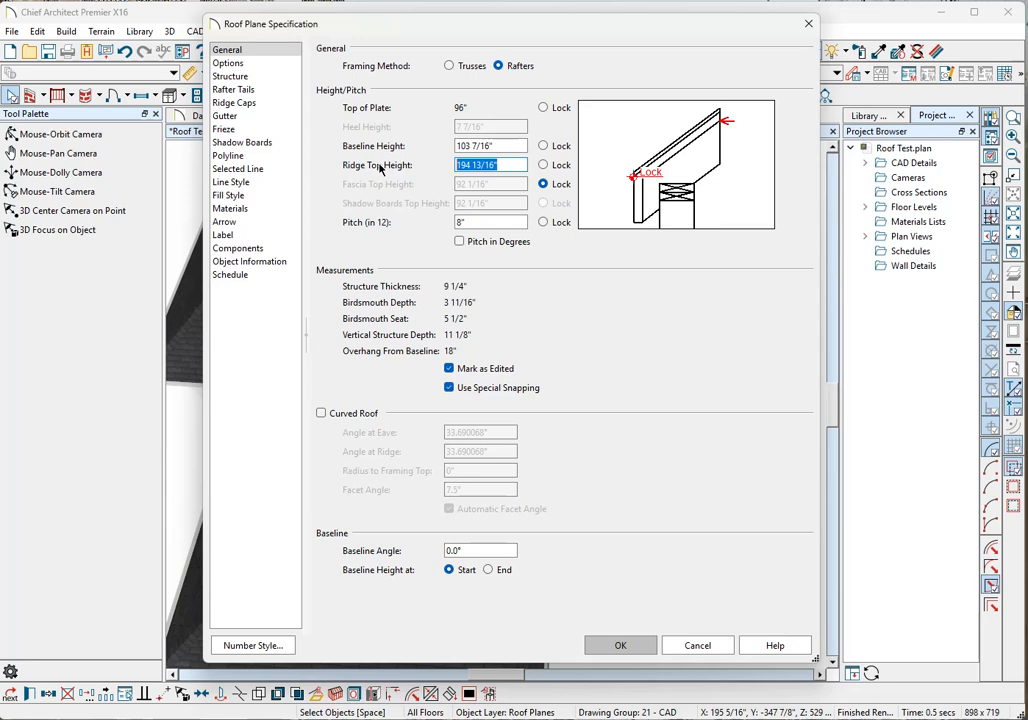
{"action": "type", "text": "178 13/16\""}
{"action": "left_click", "coordinate": [617, 645]}
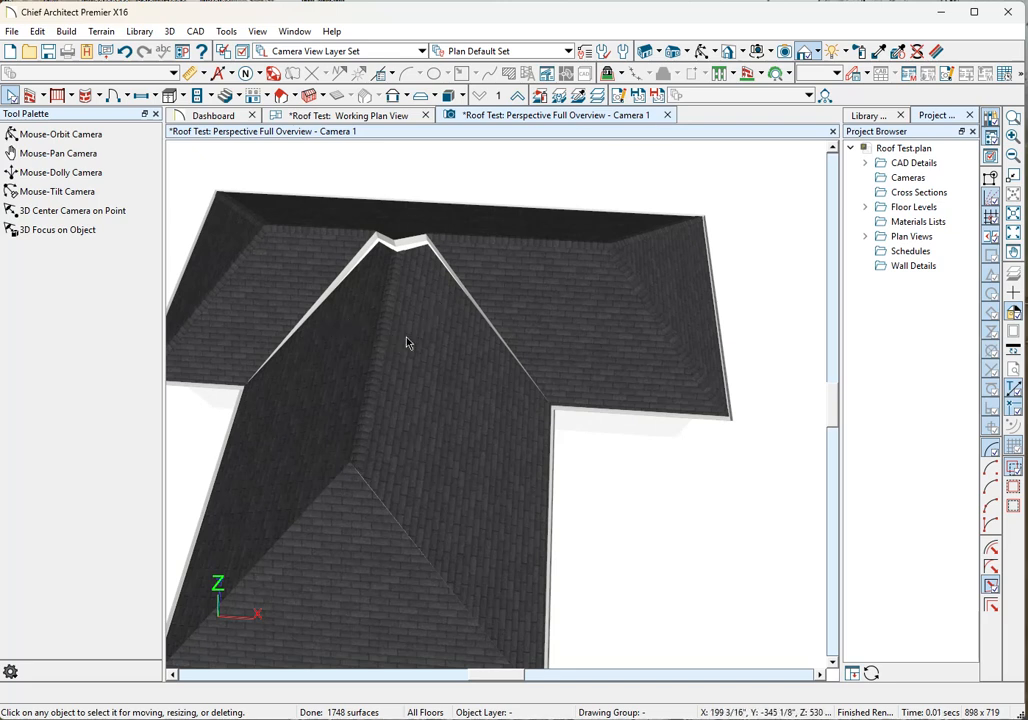
Step: Pull the projecting wing's hip end plane back from the first edited side slope and join the two planes along their hip
{"action": "left_click", "coordinate": [703, 51]}
{"action": "left_click_drag", "start_coordinate": [463, 314], "coordinate": [312, 436]}
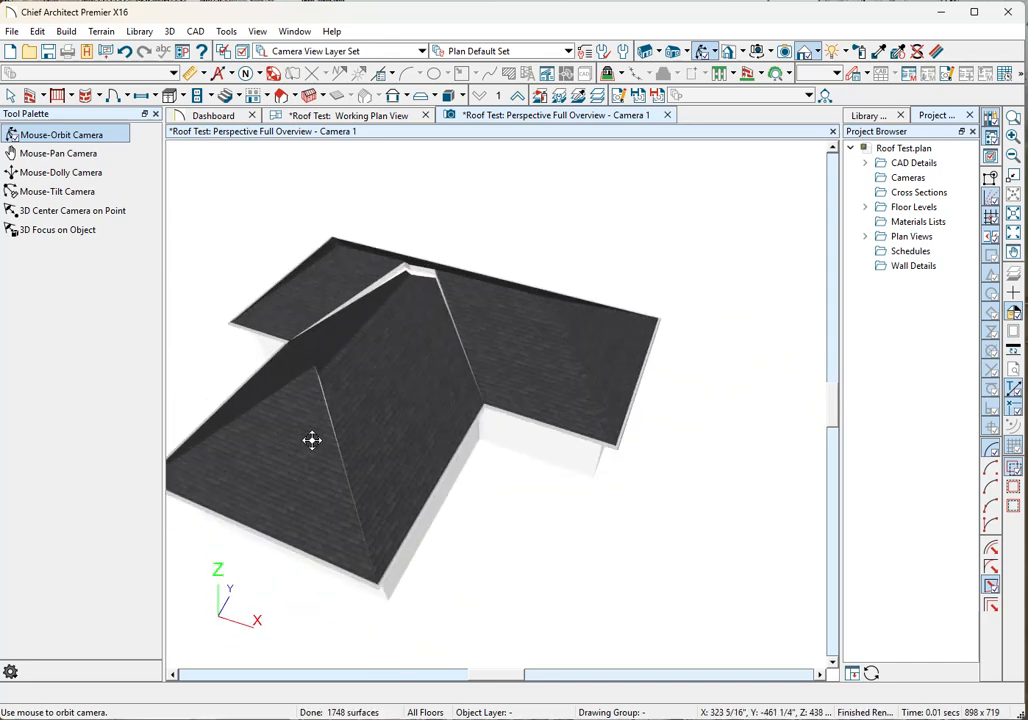
{"action": "key", "text": "space"}
{"action": "left_click", "coordinate": [312, 440]}
{"action": "left_click_drag", "start_coordinate": [345, 471], "coordinate": [320, 472]}
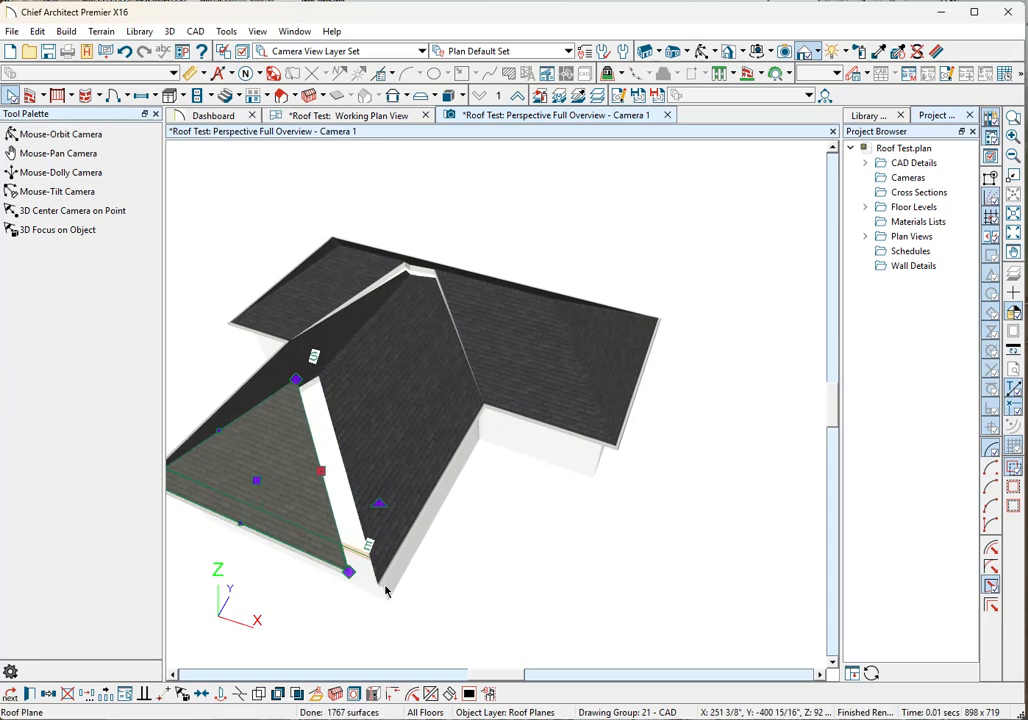
{"action": "left_click", "coordinate": [431, 699]}
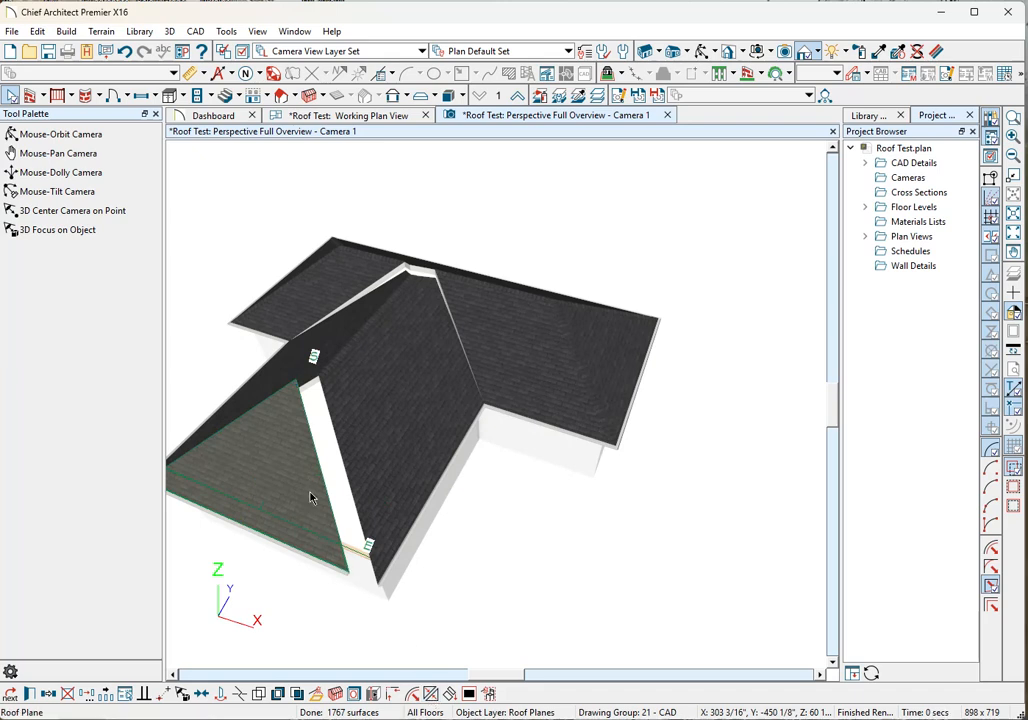
{"action": "left_click", "coordinate": [343, 472]}
{"action": "left_click", "coordinate": [316, 487]}
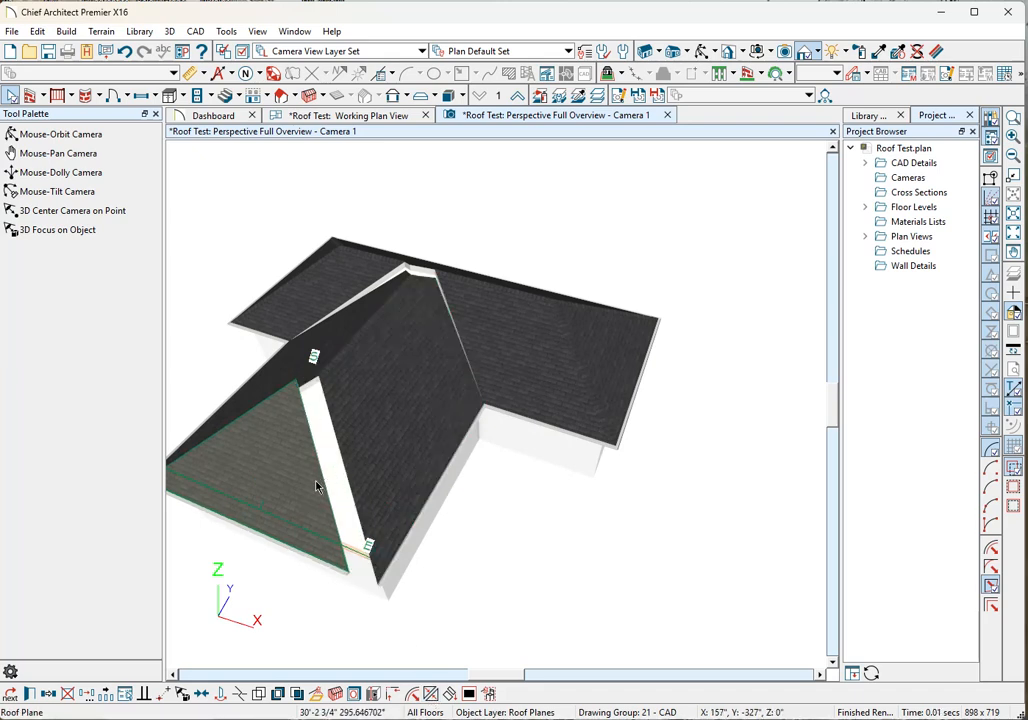
{"action": "left_click", "coordinate": [343, 472]}
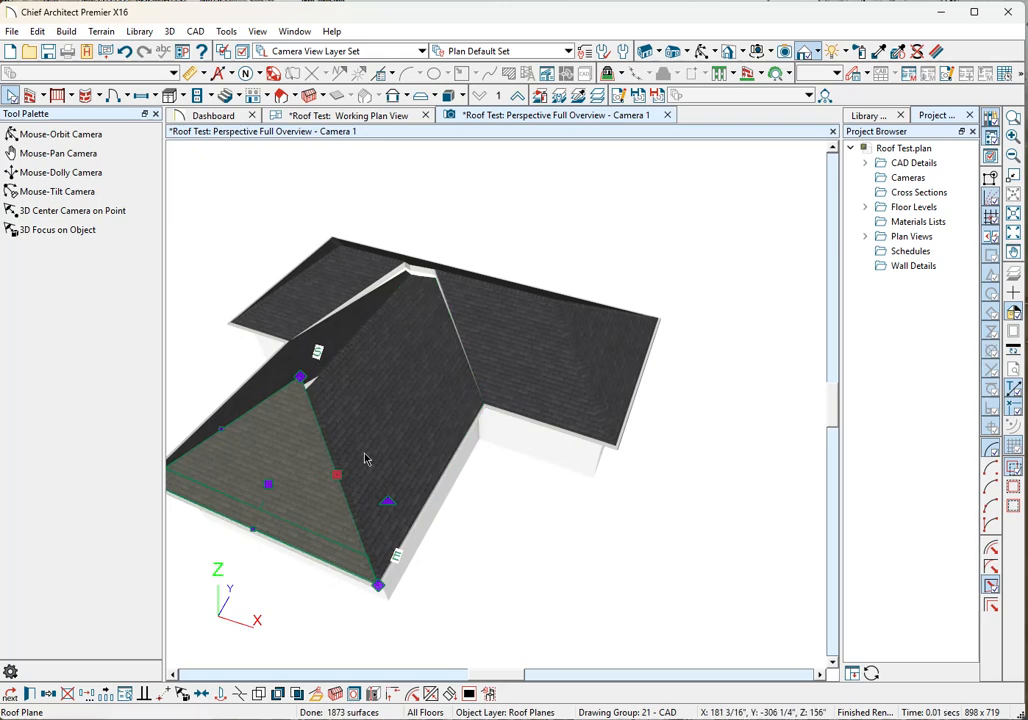
Step: Pull the hip end plane's other edge away from the opposite side slope and join those two roof planes
{"action": "left_click", "coordinate": [703, 52]}
{"action": "left_click_drag", "start_coordinate": [430, 351], "coordinate": [507, 438]}
{"action": "key", "text": "space"}
{"action": "left_click", "coordinate": [466, 507]}
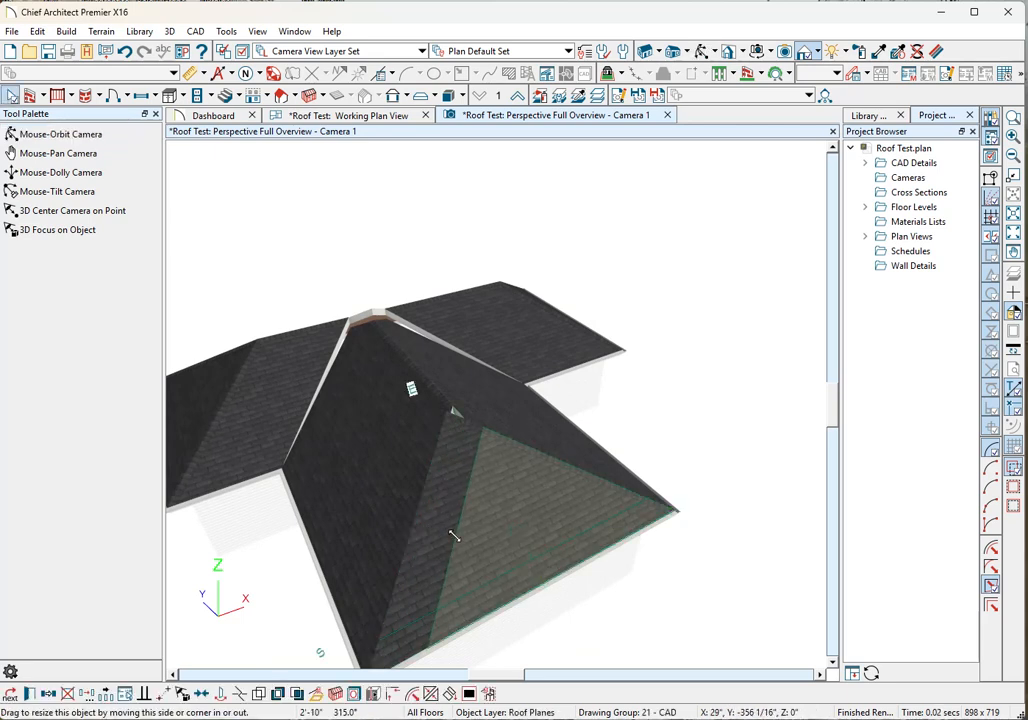
{"action": "left_click_drag", "start_coordinate": [415, 532], "coordinate": [453, 535]}
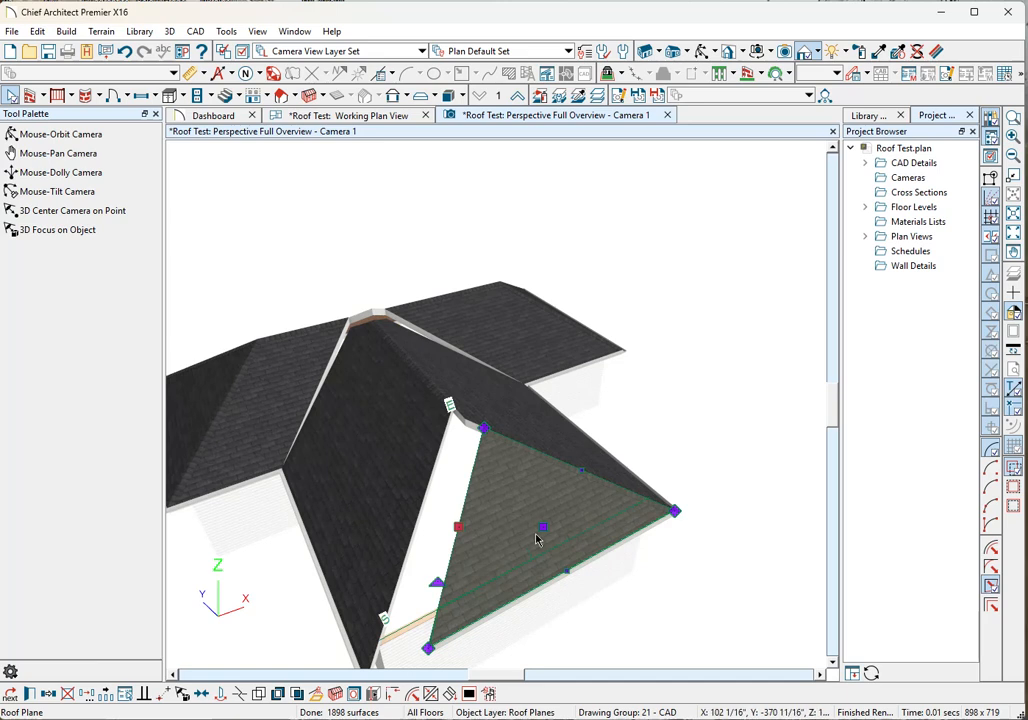
{"action": "left_click", "coordinate": [408, 567], "text": "shift"}
{"action": "key", "text": "ctrl+z"}
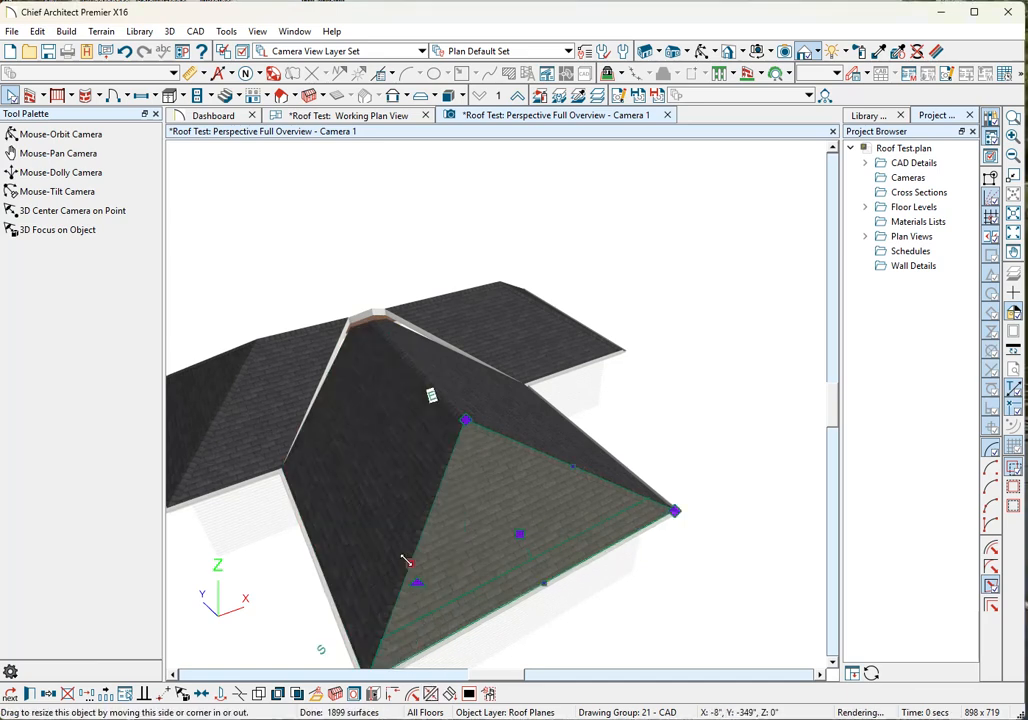
{"action": "left_click", "coordinate": [632, 378]}
Step: Move the notch corner of the cross wing's uninterrupted rear roof plane onto its ridge line beside the valley intersection
{"action": "left_click", "coordinate": [702, 52]}
{"action": "left_click_drag", "start_coordinate": [546, 288], "coordinate": [383, 324]}
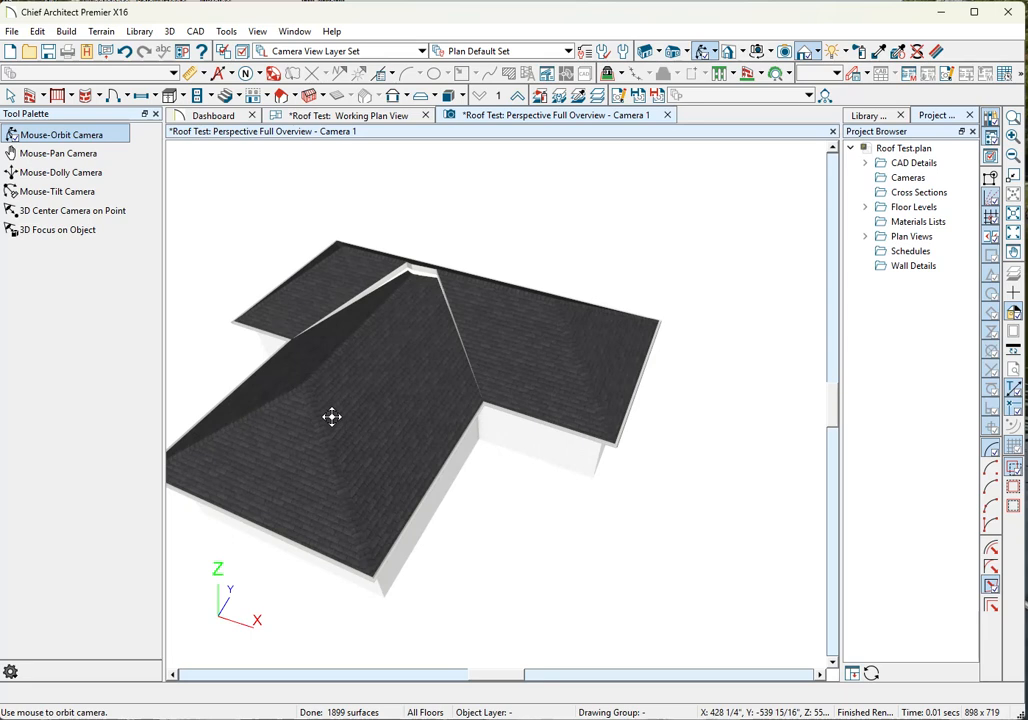
{"action": "scroll", "coordinate": [443, 340], "scroll_direction": "up", "scroll_amount": 5}
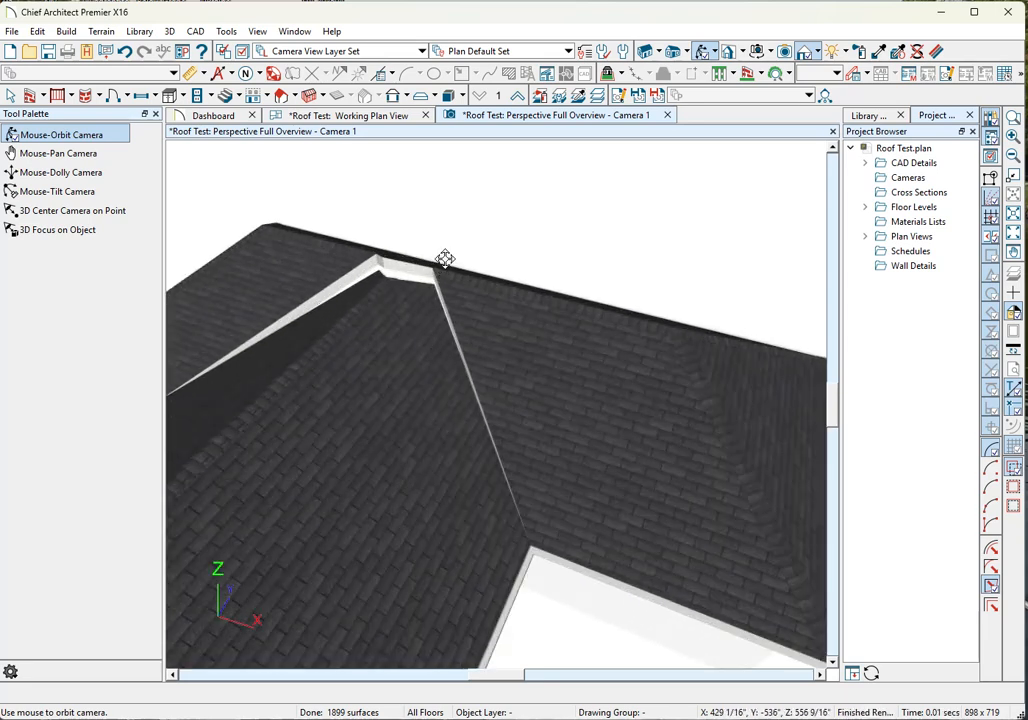
{"action": "left_click_drag", "start_coordinate": [393, 290], "coordinate": [215, 320]}
{"action": "key", "text": "space"}
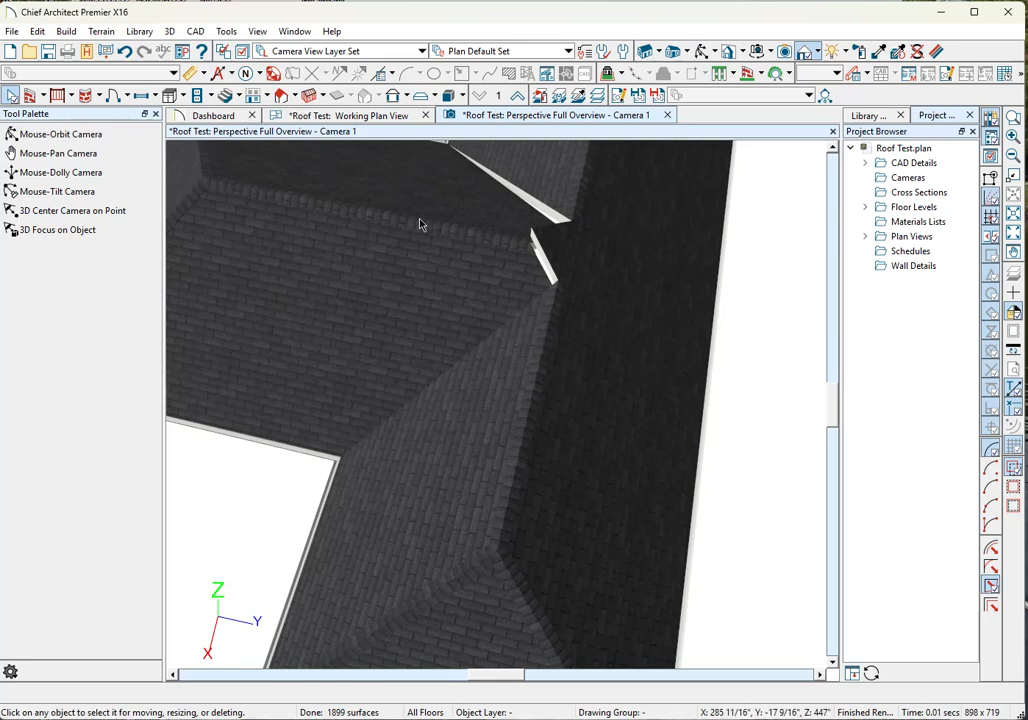
{"action": "left_click", "coordinate": [562, 257]}
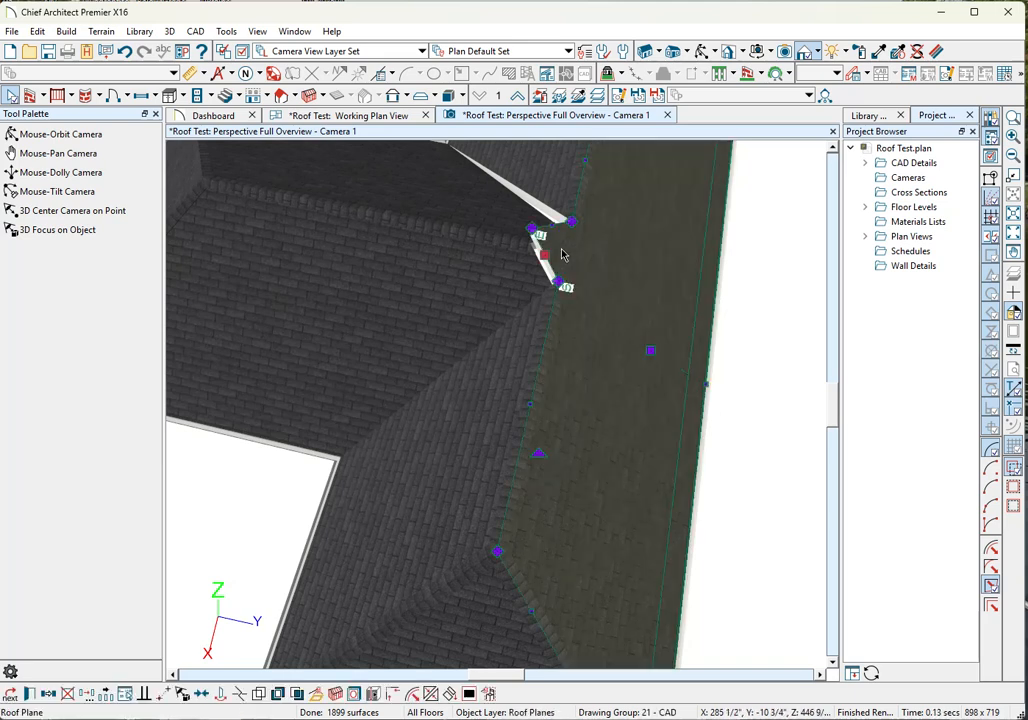
{"action": "left_click_drag", "start_coordinate": [532, 228], "coordinate": [558, 290]}
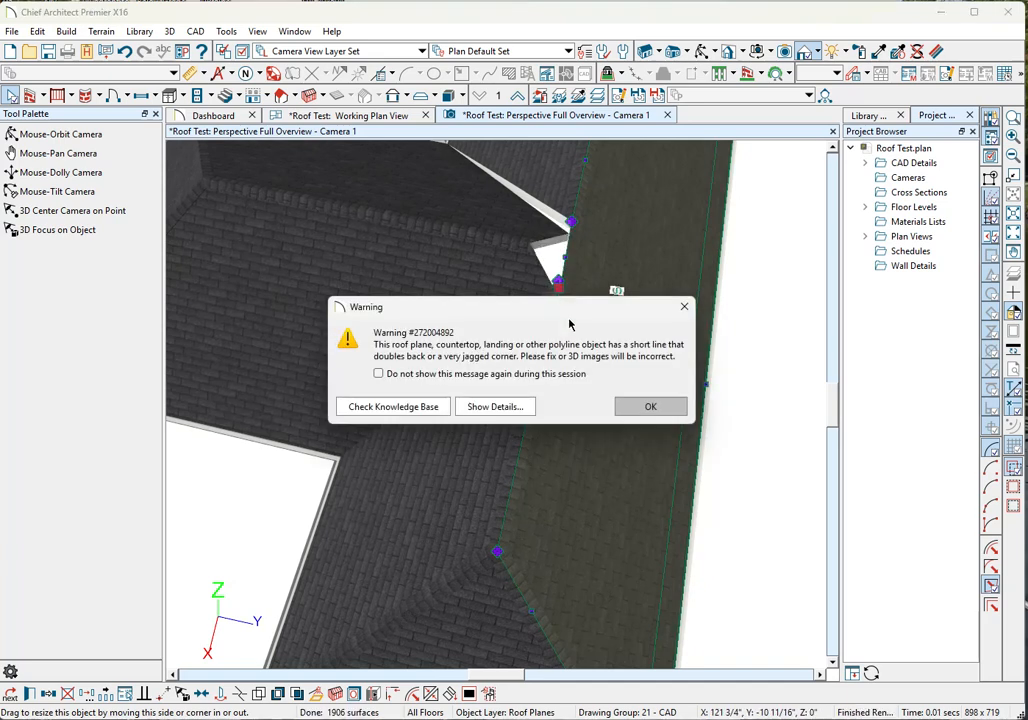
{"action": "left_click", "coordinate": [649, 407]}
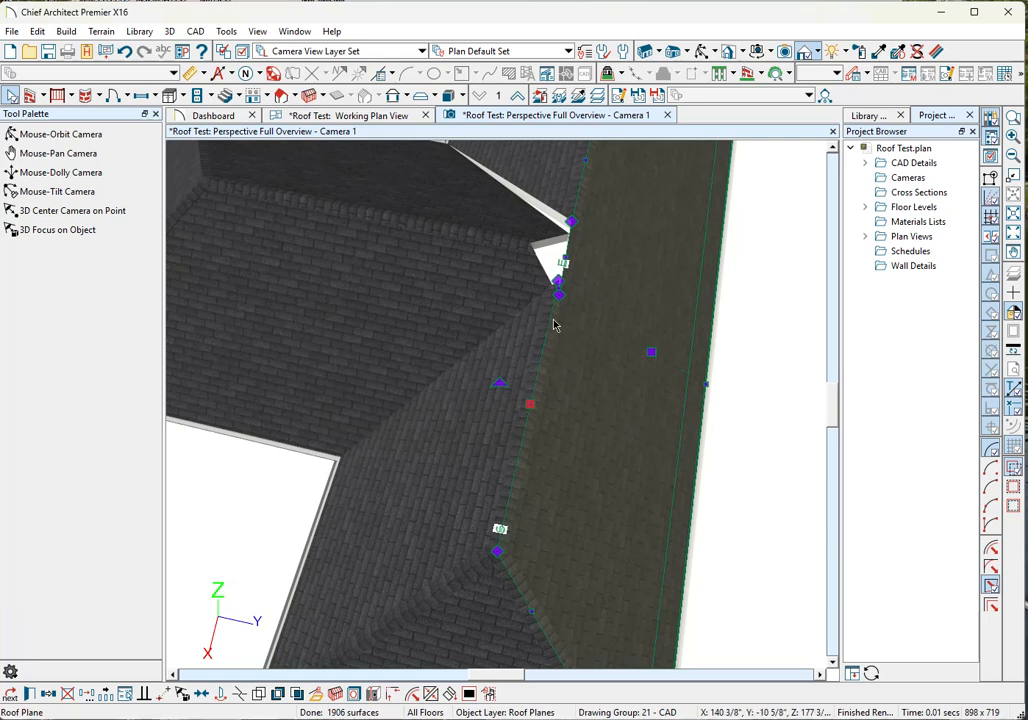
Step: Merge the leftover extra corner on the rear roof plane's ridge edge into the adjacent corner to straighten the edge
{"action": "scroll", "coordinate": [556, 310], "scroll_direction": "up", "scroll_amount": 2}
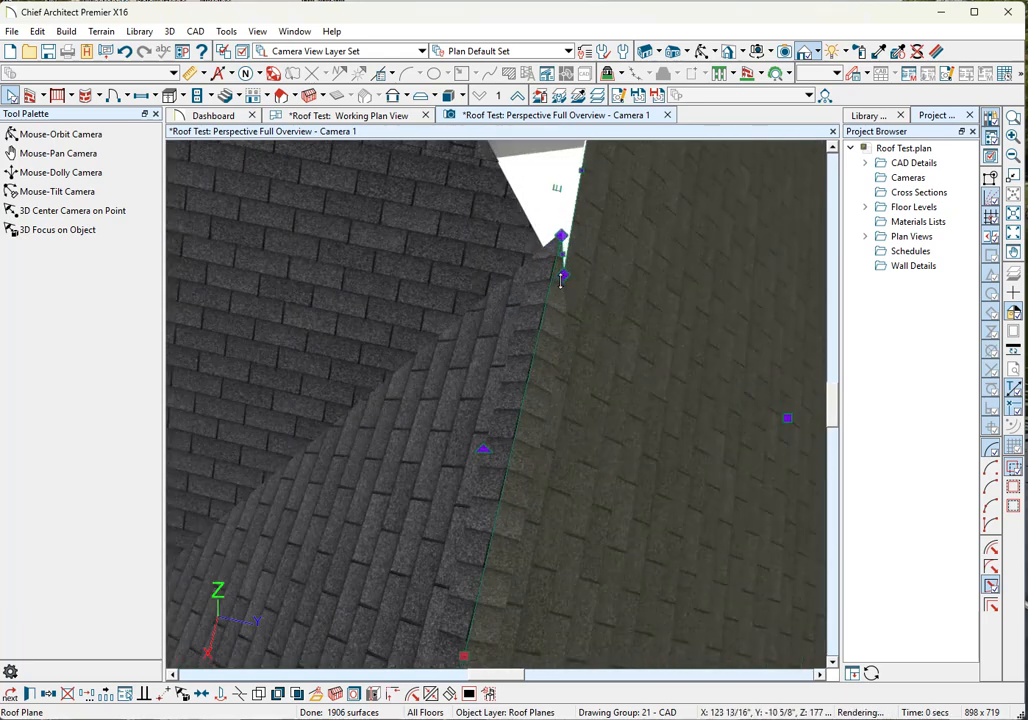
{"action": "left_click_drag", "start_coordinate": [561, 277], "coordinate": [560, 234]}
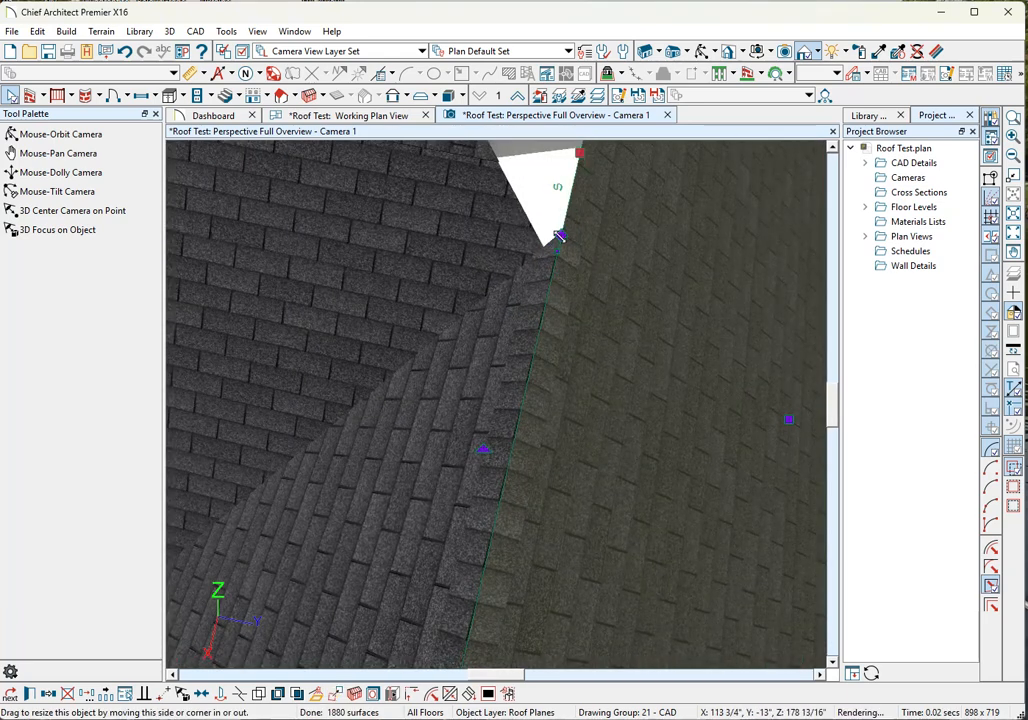
{"action": "key", "text": "Escape"}
{"action": "scroll", "coordinate": [564, 303], "scroll_direction": "down", "scroll_amount": 5}
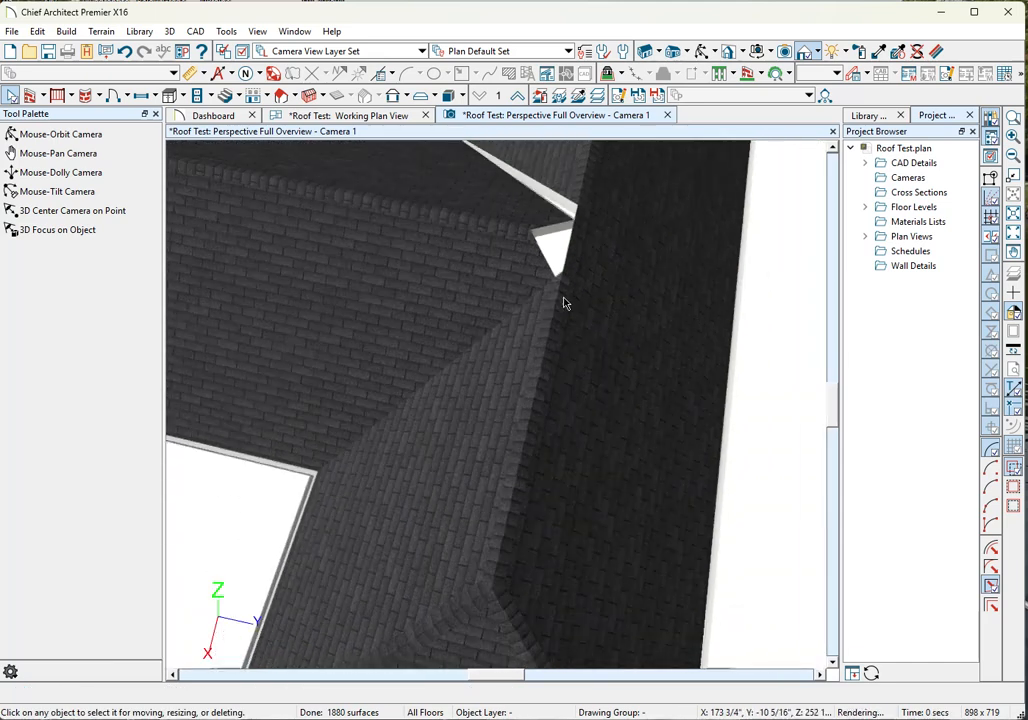
Step: Pull the projecting wing's near side slope back from the valley and join it to the adjacent cross wing roof plane
{"action": "left_click", "coordinate": [540, 331]}
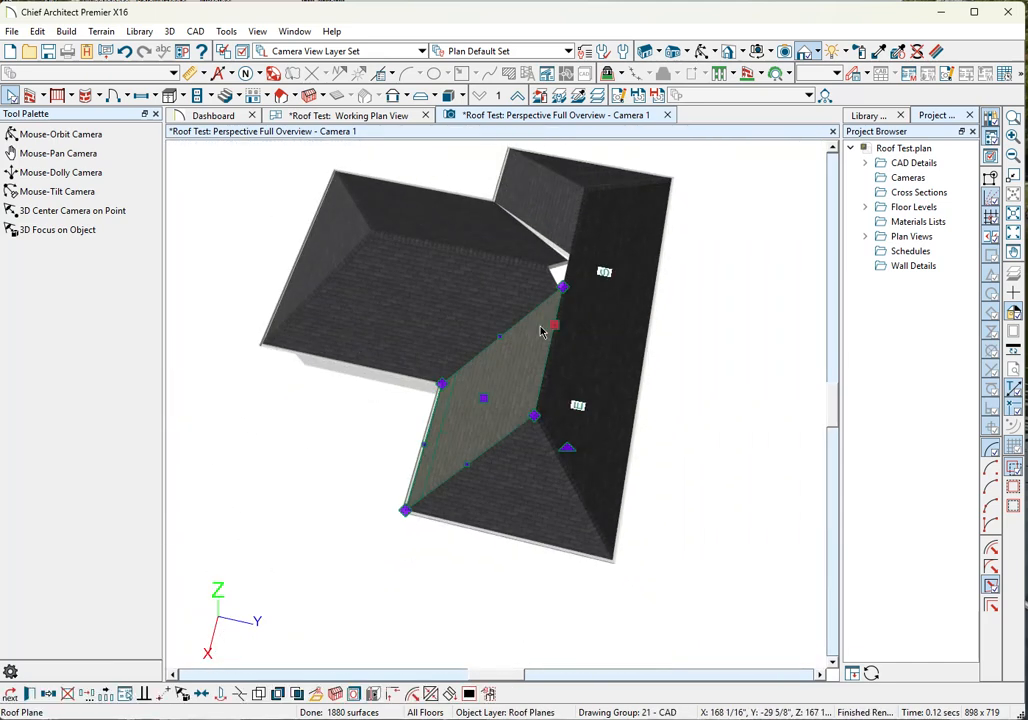
{"action": "left_click", "coordinate": [500, 312]}
{"action": "left_click_drag", "start_coordinate": [502, 340], "coordinate": [471, 317]}
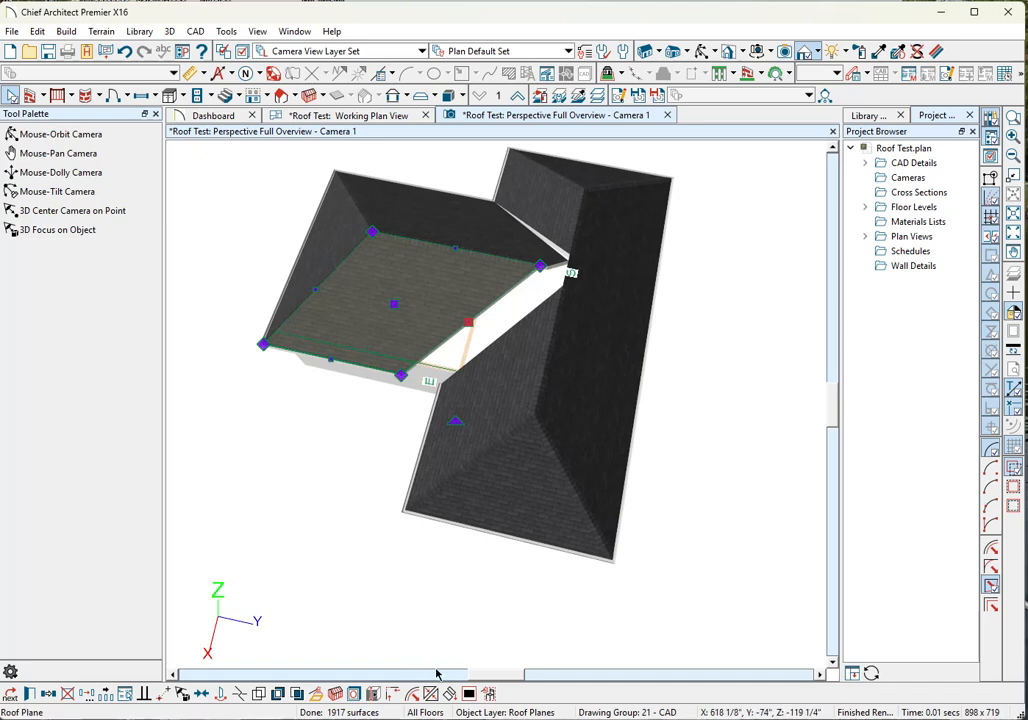
{"action": "left_click_drag", "start_coordinate": [468, 321], "coordinate": [492, 356]}
{"action": "scroll", "coordinate": [530, 287], "scroll_direction": "up", "scroll_amount": 2}
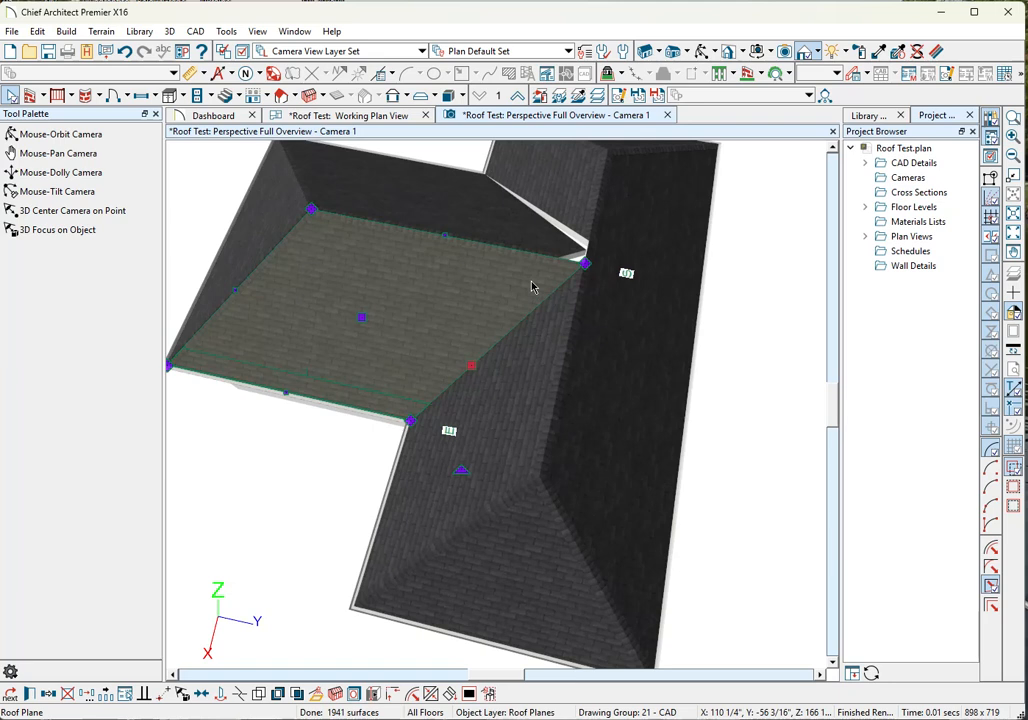
Step: Pull the projecting wing's opposite side slope back from its valley and join it to the neighbouring cross wing roof plane
{"action": "left_click", "coordinate": [524, 210]}
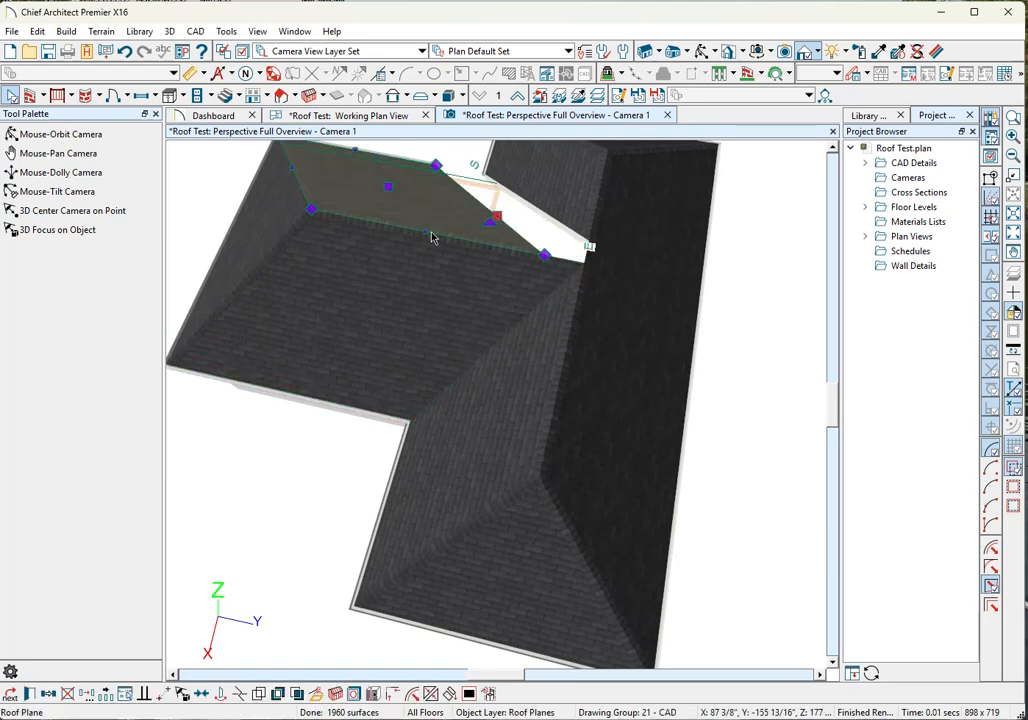
{"action": "left_click", "coordinate": [426, 692]}
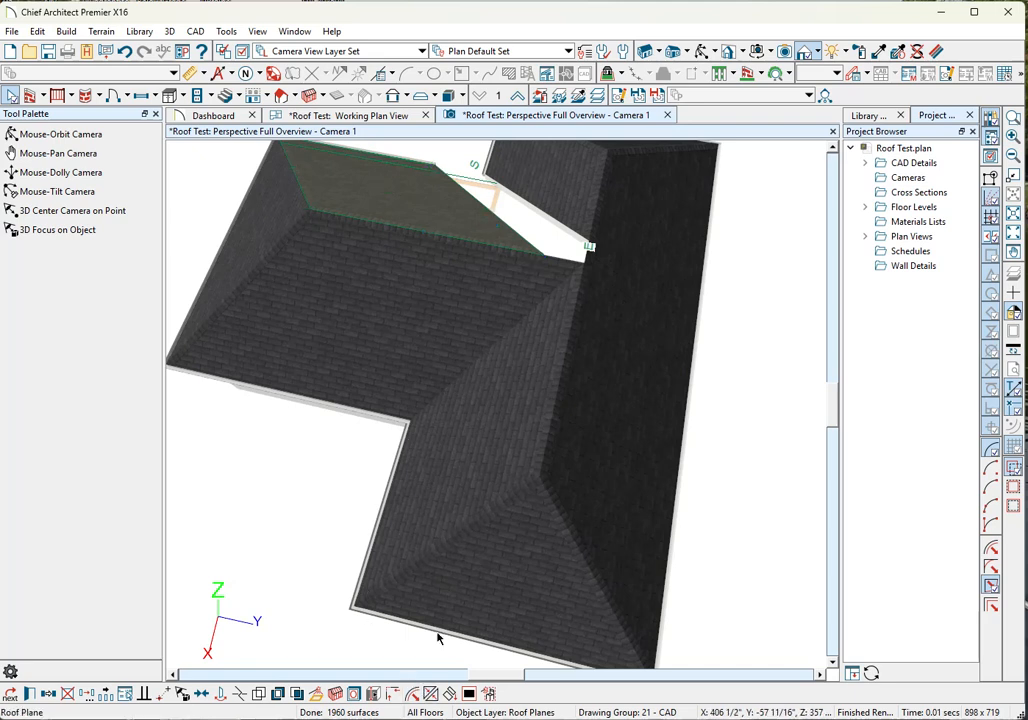
{"action": "left_click", "coordinate": [546, 203]}
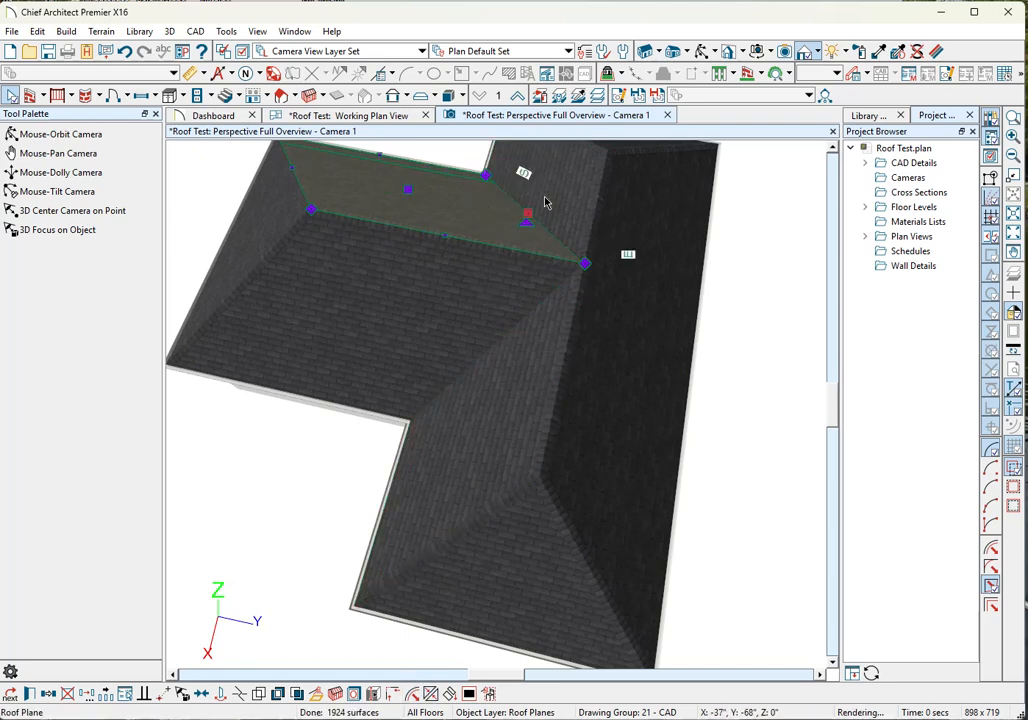
Step: Examine the rejoined roof from several sides, checking the aligned ridges, valleys and hips for gaps
{"action": "scroll", "coordinate": [560, 217], "scroll_direction": "down", "scroll_amount": 2}
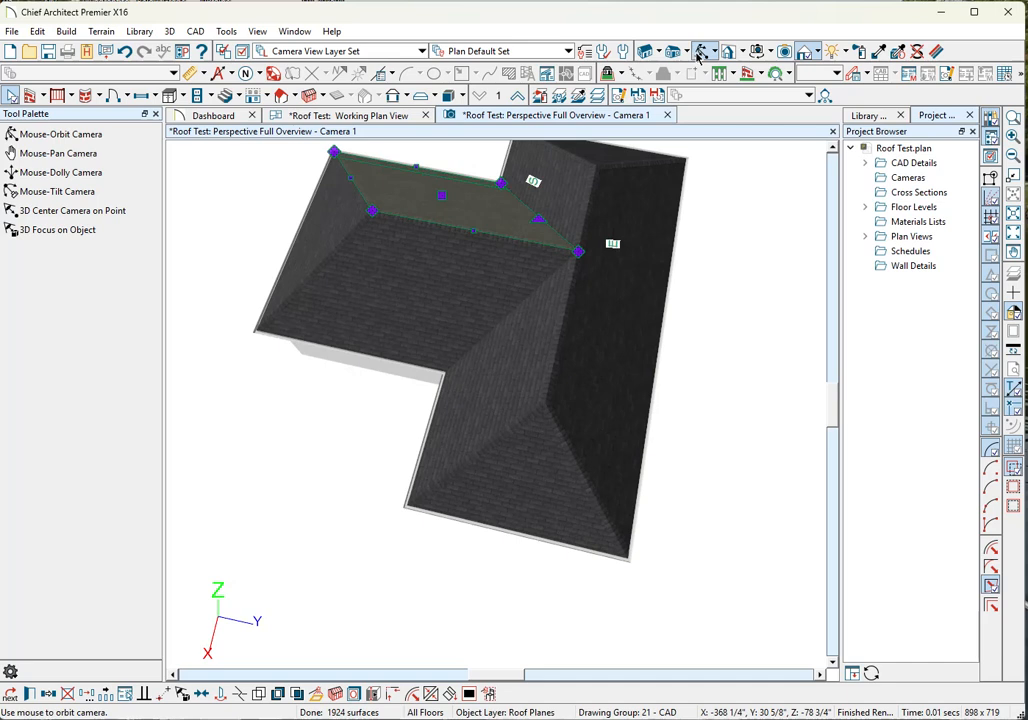
{"action": "left_click", "coordinate": [698, 55]}
{"action": "left_click_drag", "start_coordinate": [620, 240], "coordinate": [613, 356]}
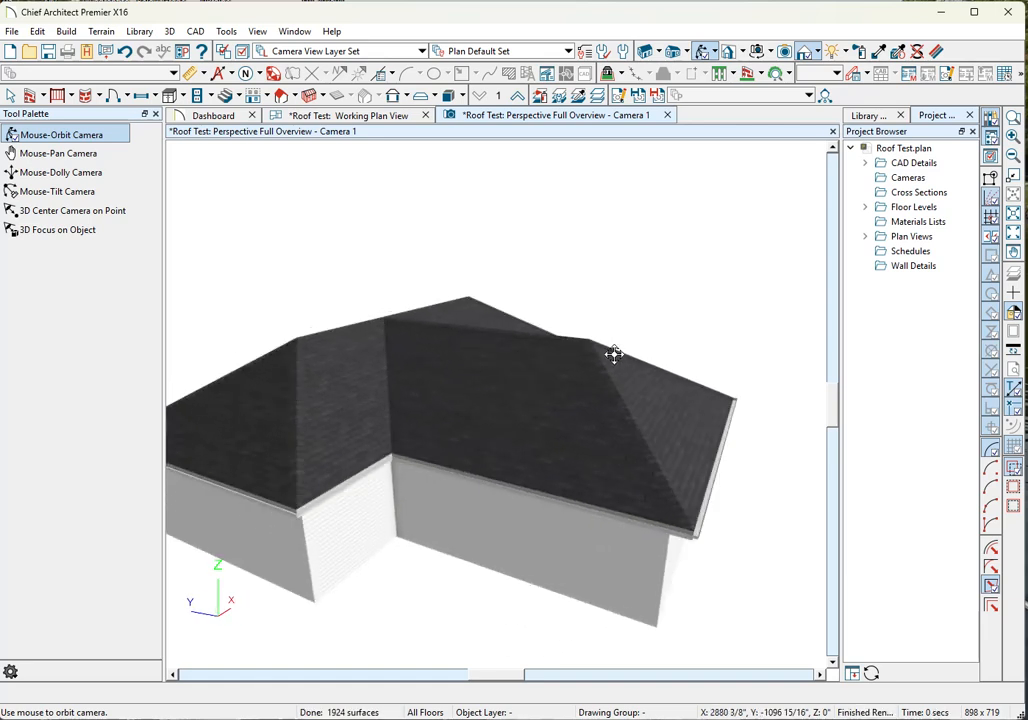
{"action": "left_click_drag", "start_coordinate": [613, 354], "coordinate": [499, 373]}
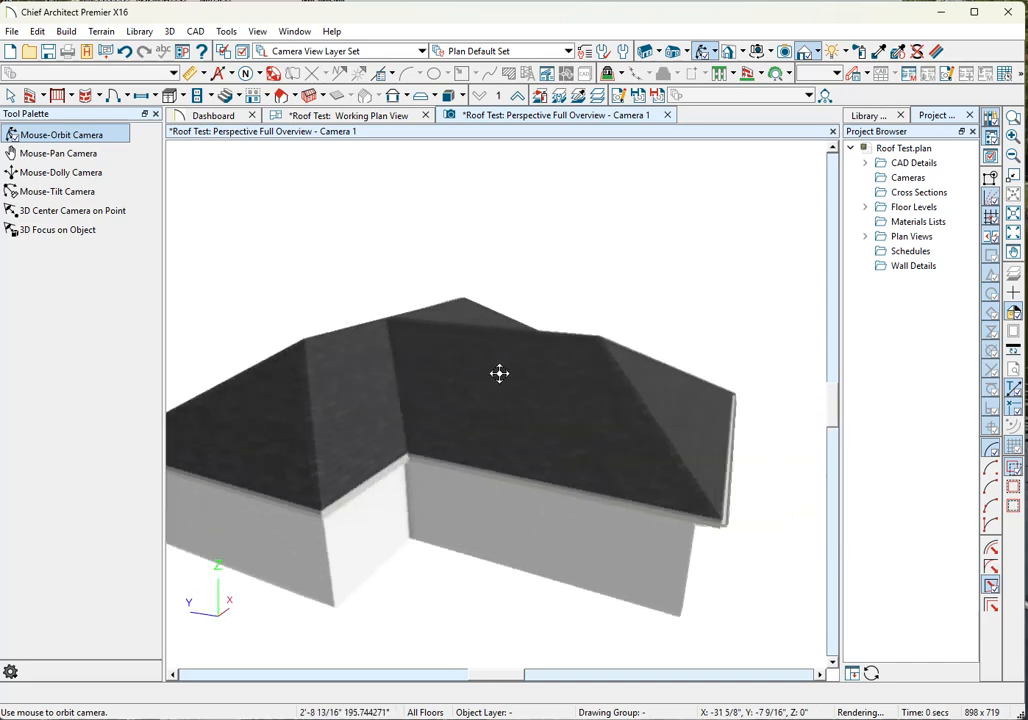
{"action": "scroll", "coordinate": [470, 358], "scroll_direction": "down", "scroll_amount": 2}
{"action": "scroll", "coordinate": [454, 367], "scroll_direction": "down", "scroll_amount": 3}
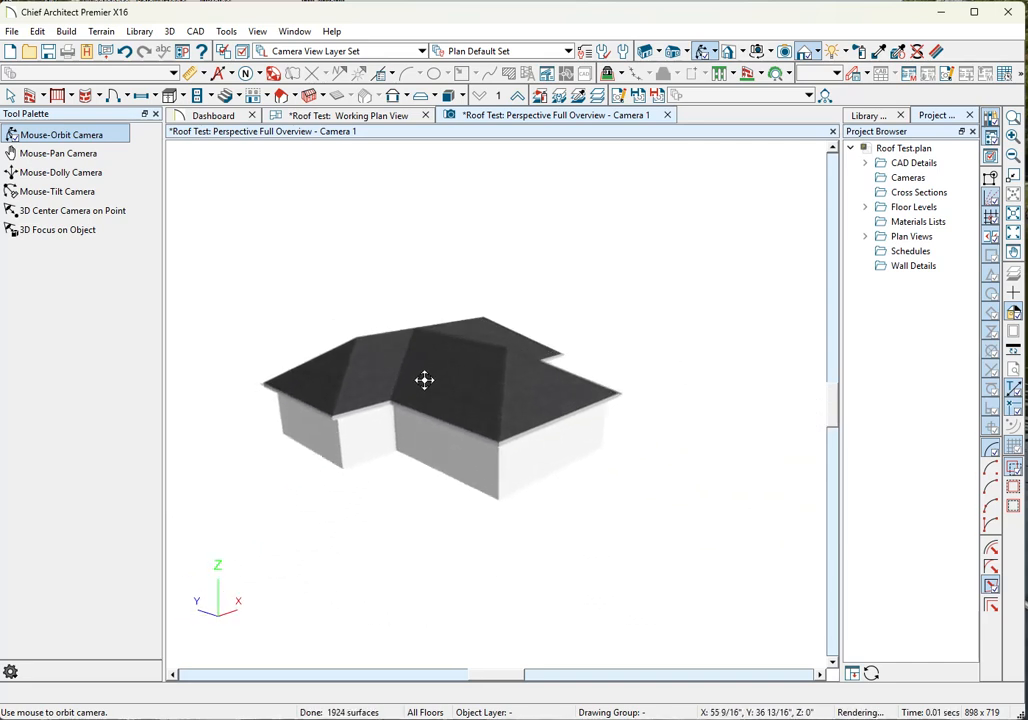
{"action": "scroll", "coordinate": [424, 379], "scroll_direction": "up", "scroll_amount": 2}
{"action": "scroll", "coordinate": [301, 349], "scroll_direction": "up", "scroll_amount": 3}
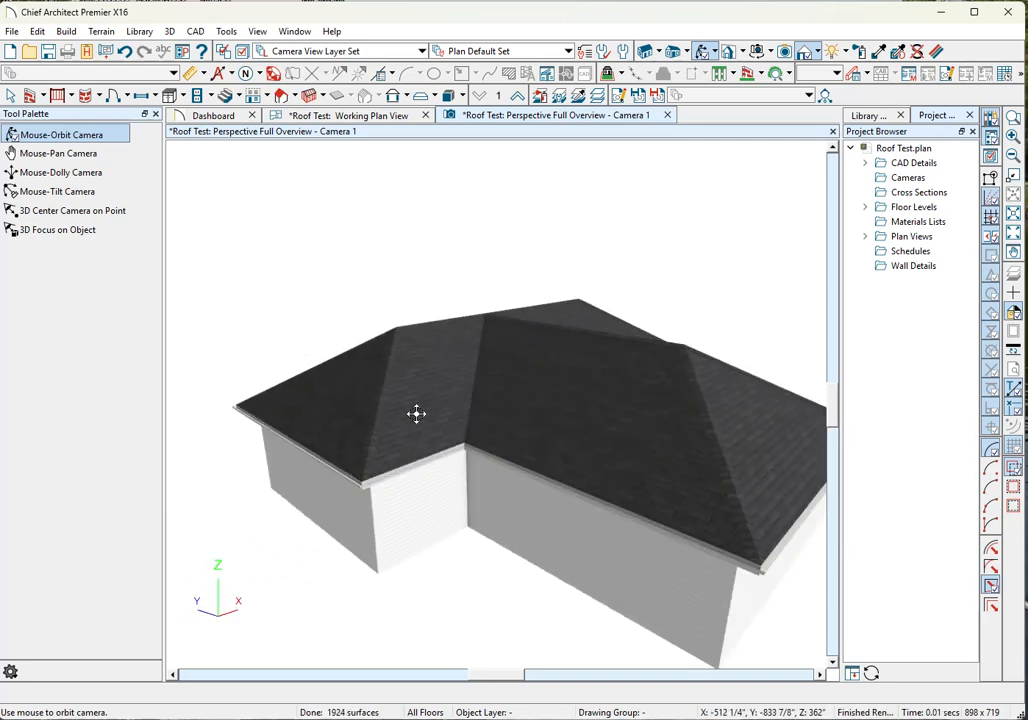